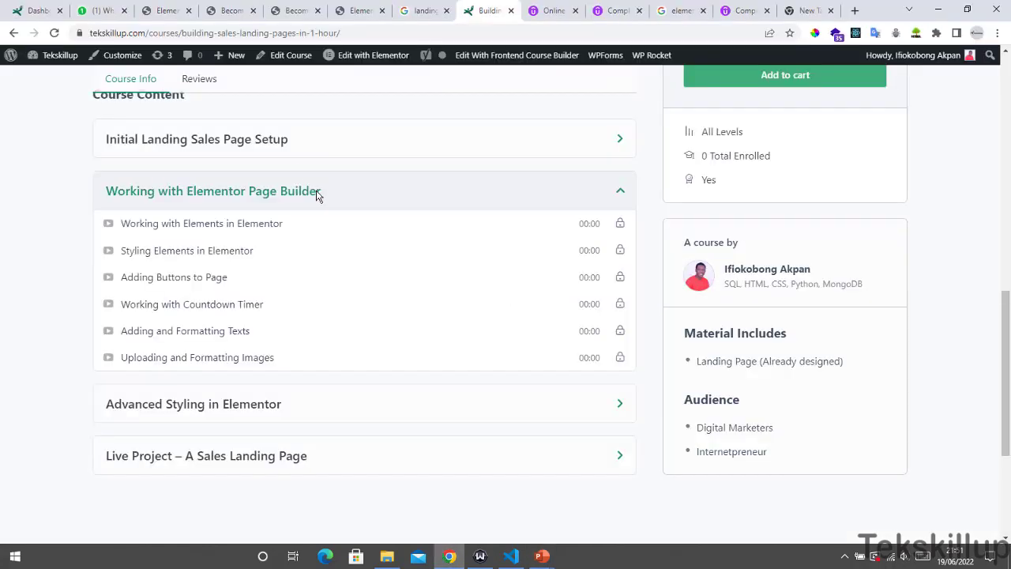
- Switch to the landing page in the Elementor editor and add a single-column section below the centred photo
{"action": "left_click", "coordinate": [233, 8]}
{"action": "left_click", "coordinate": [154, 8]}
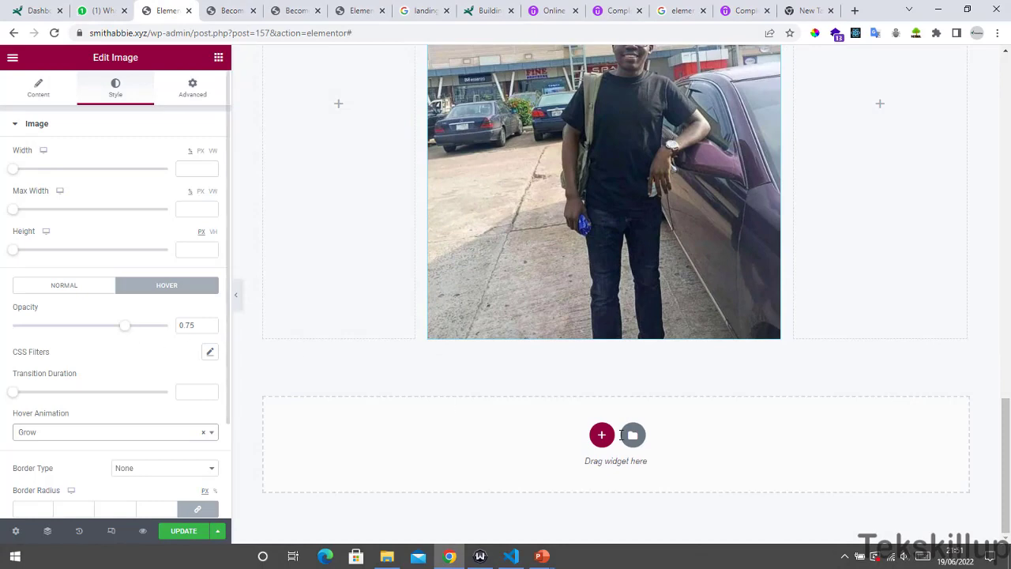
{"action": "left_click", "coordinate": [602, 435]}
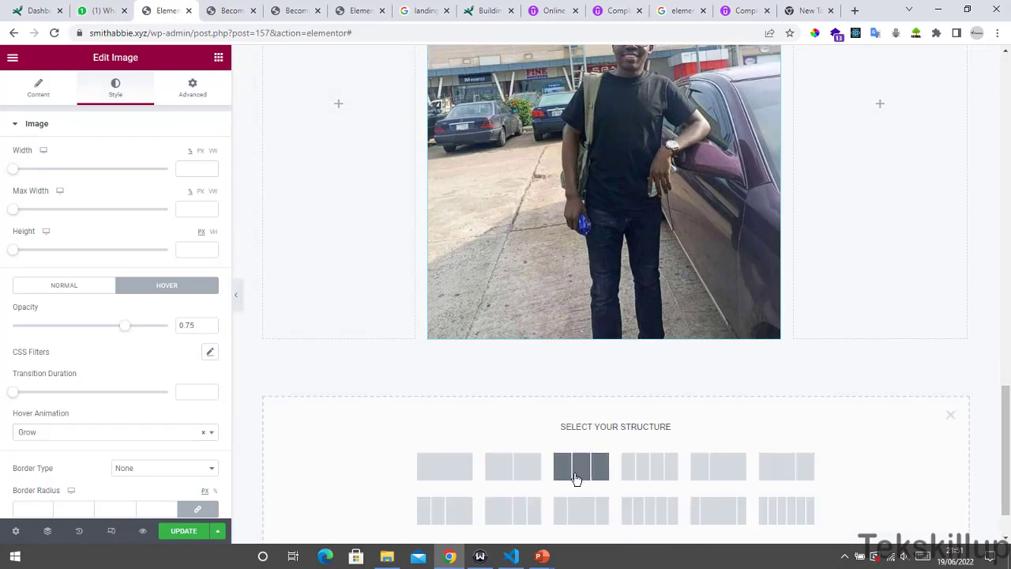
{"action": "left_click", "coordinate": [451, 481]}
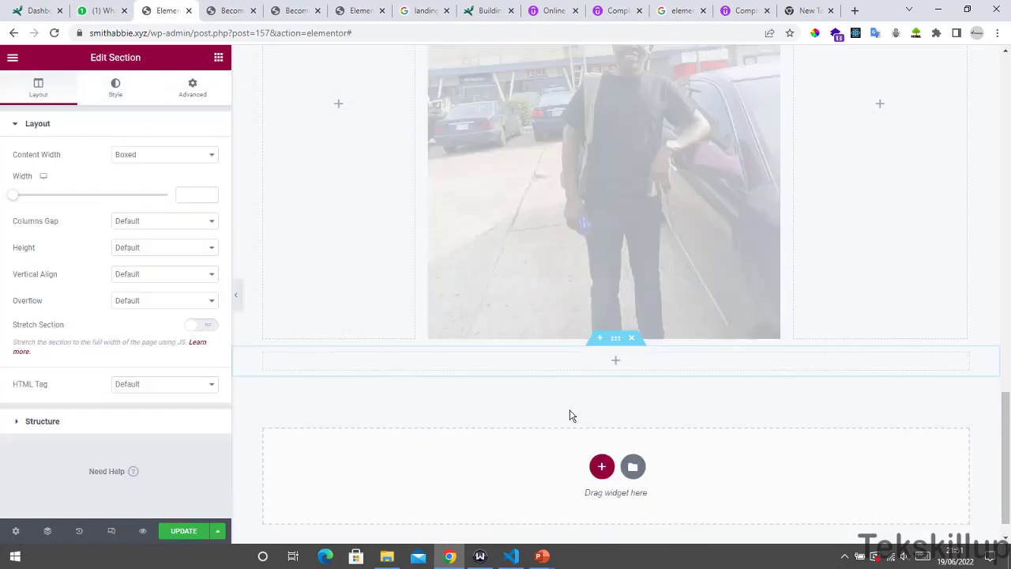
- Search the widgets for "count" and place the Countdown widget in the new empty section
{"action": "left_click", "coordinate": [615, 361]}
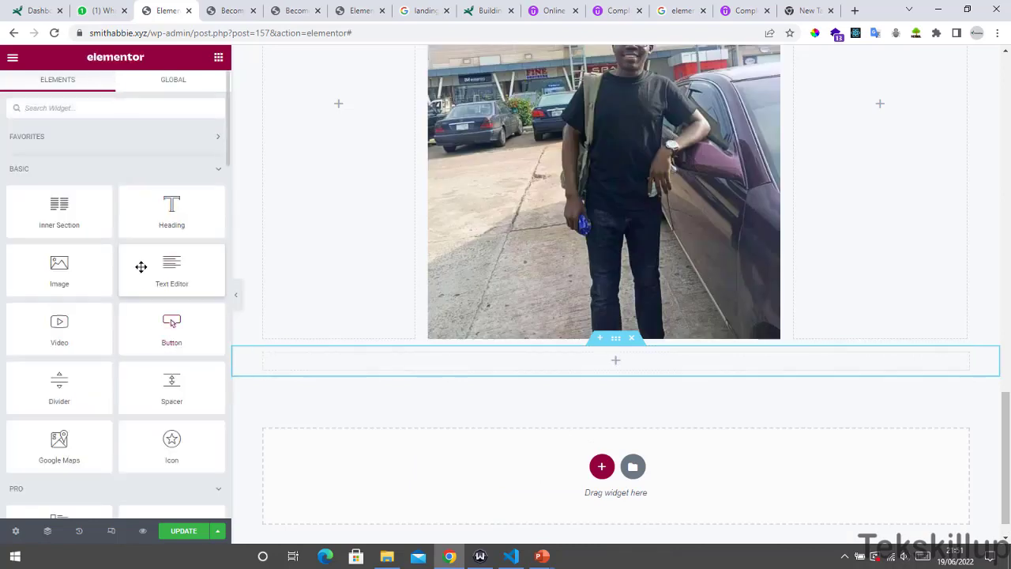
{"action": "scroll", "coordinate": [226, 166], "scroll_direction": "down", "scroll_amount": 6}
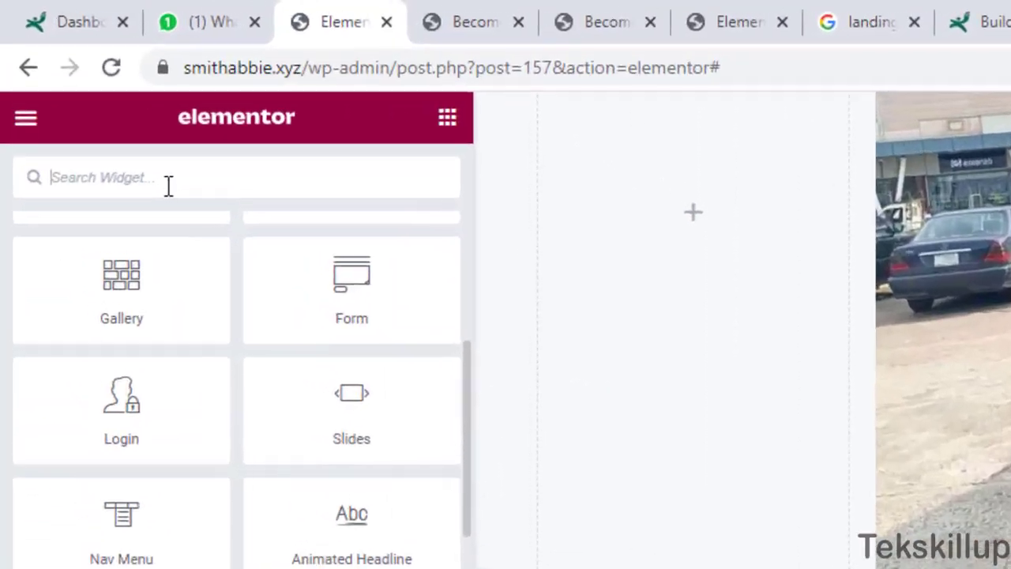
{"action": "type", "text": "count"}
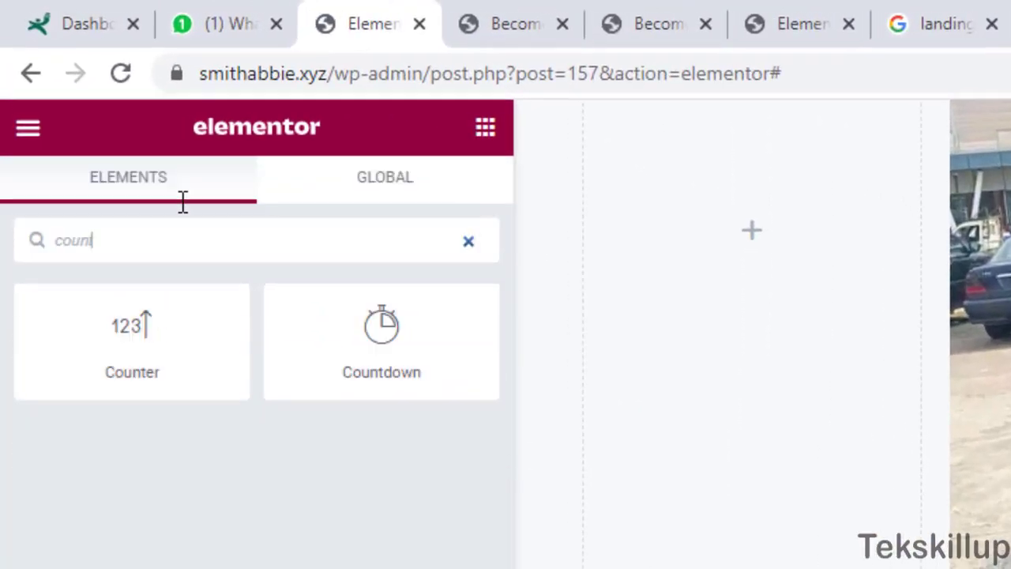
{"action": "left_click_drag", "start_coordinate": [371, 362], "coordinate": [715, 410]}
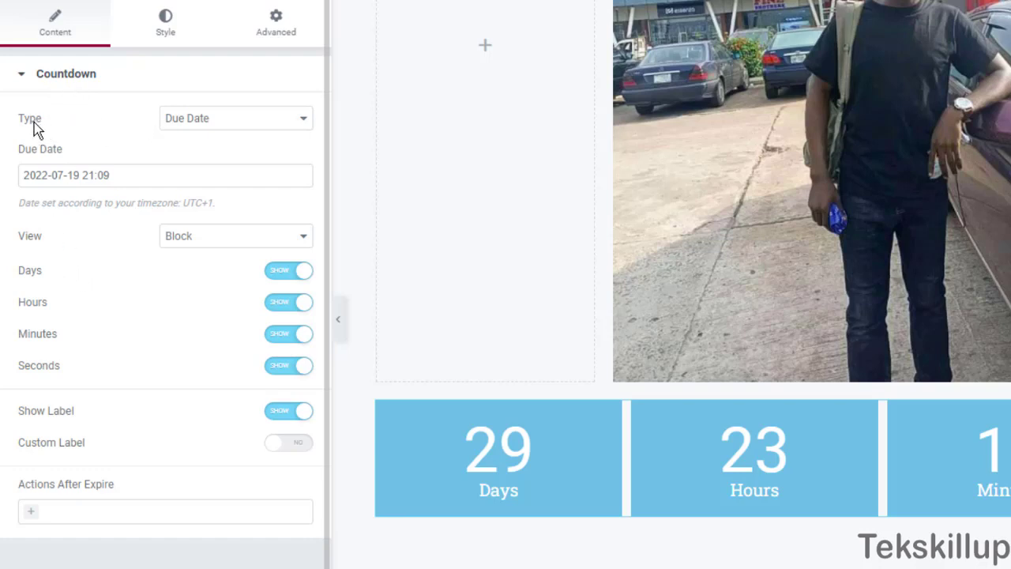
- Set the countdown type to Evergreen Timer and hide its days, keeping hours, minutes and seconds shown
{"action": "left_click", "coordinate": [183, 124]}
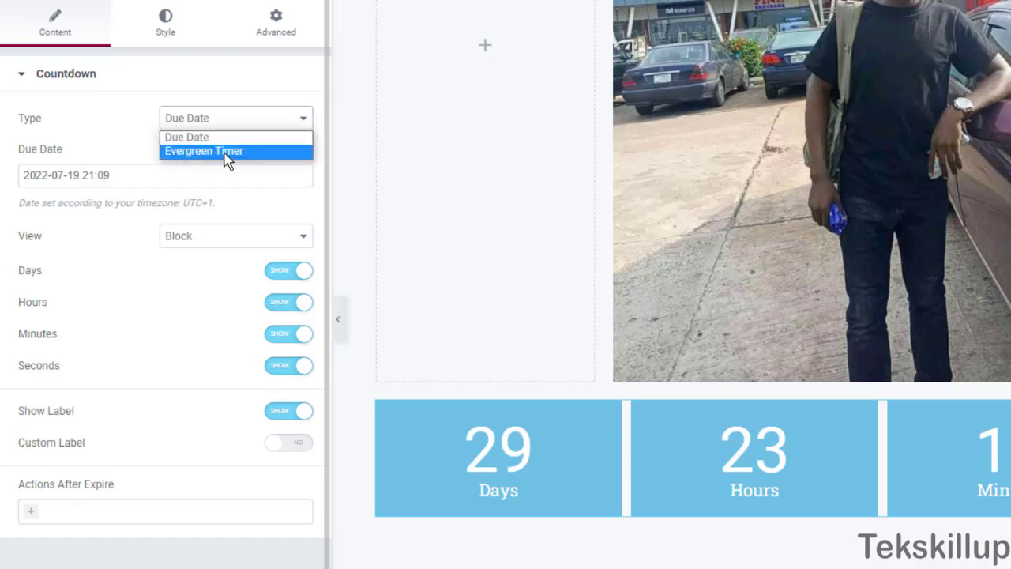
{"action": "left_click", "coordinate": [197, 161]}
{"action": "left_click", "coordinate": [198, 161]}
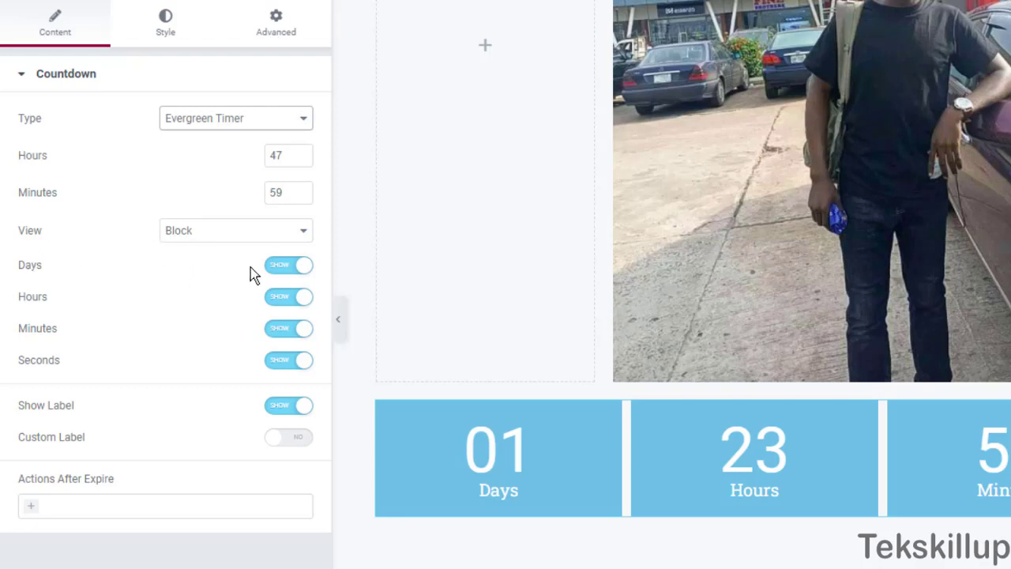
{"action": "left_click", "coordinate": [274, 270]}
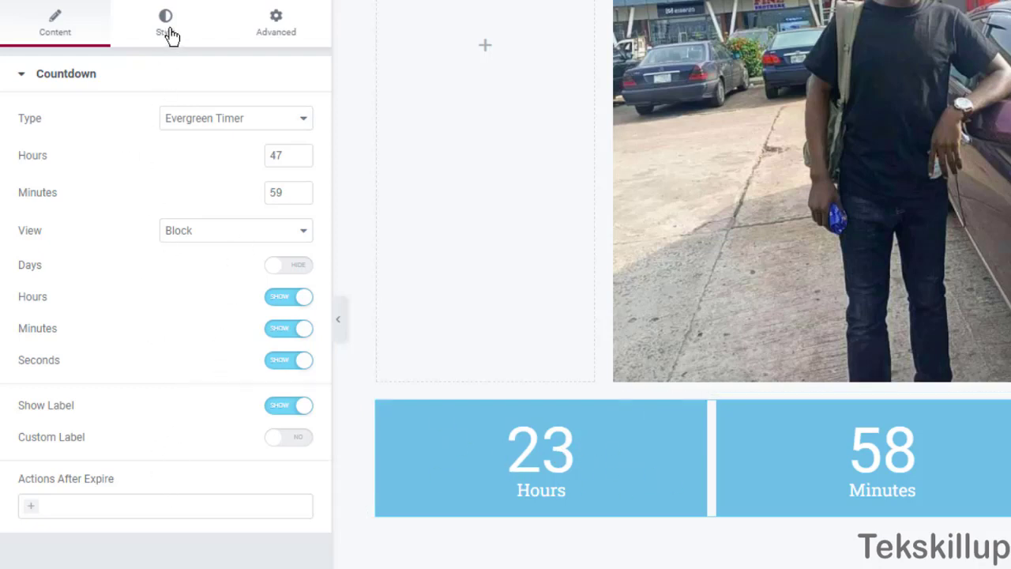
{"action": "left_click", "coordinate": [271, 305]}
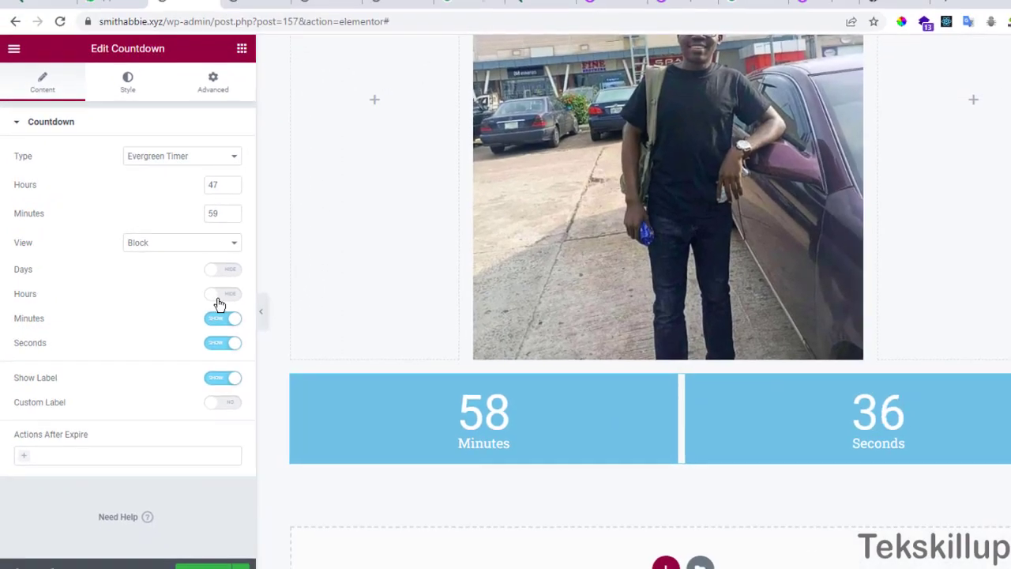
{"action": "left_click", "coordinate": [284, 305]}
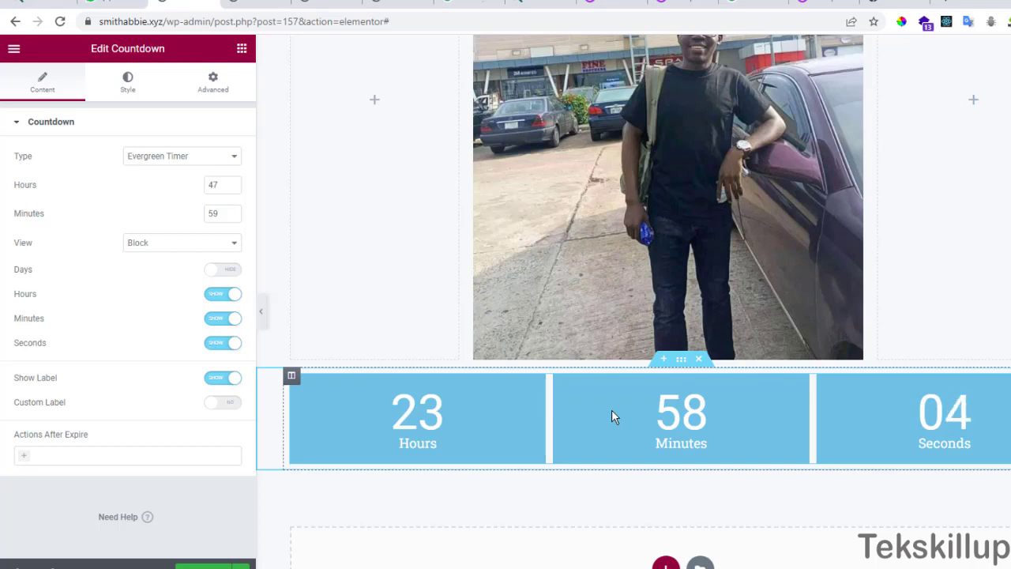
- Set the background color of the countdown boxes to 0B1D8B
{"action": "left_click", "coordinate": [124, 85]}
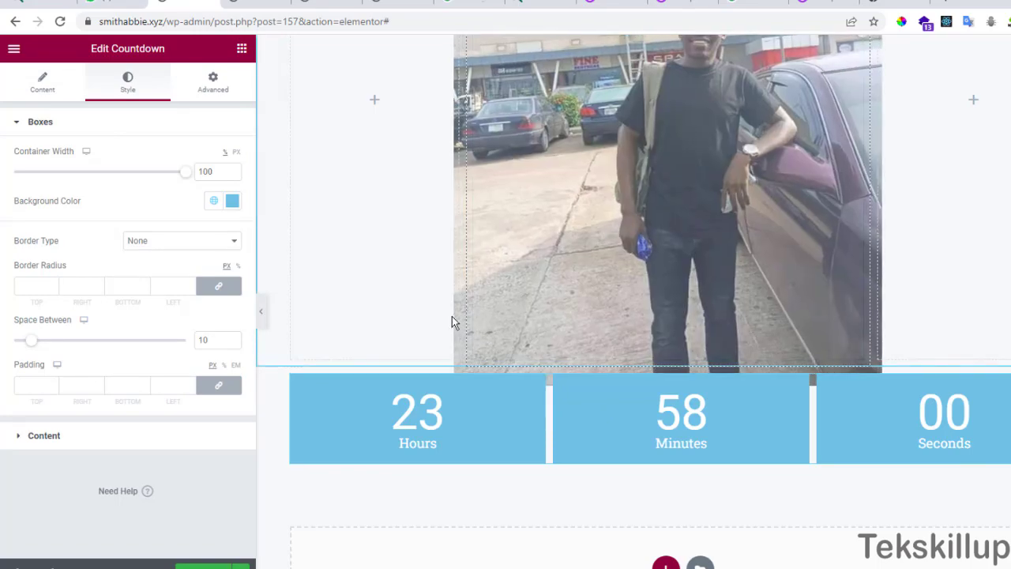
{"action": "scroll", "coordinate": [610, 364], "scroll_direction": "up", "scroll_amount": 5}
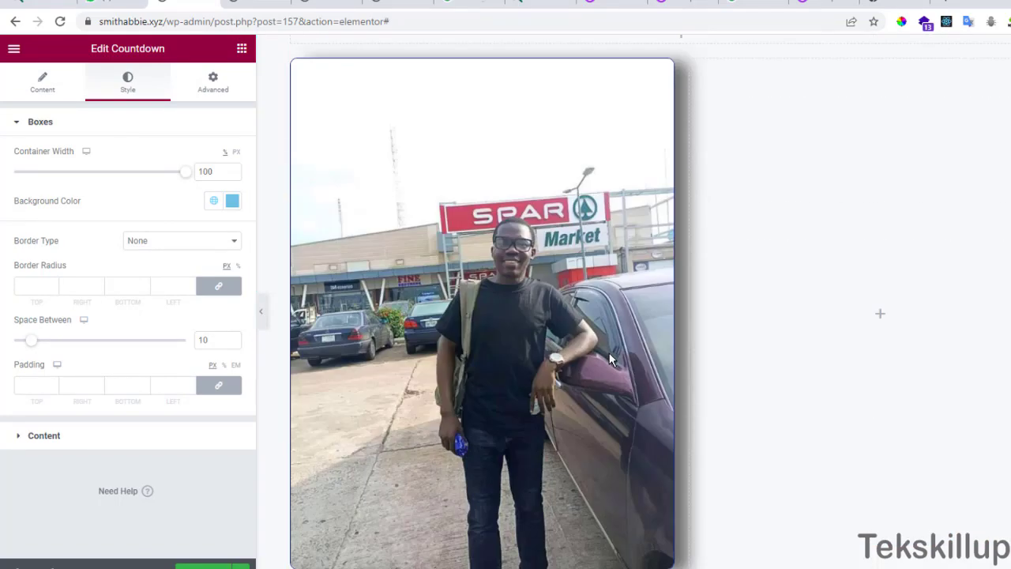
{"action": "scroll", "coordinate": [575, 167], "scroll_direction": "down", "scroll_amount": 10}
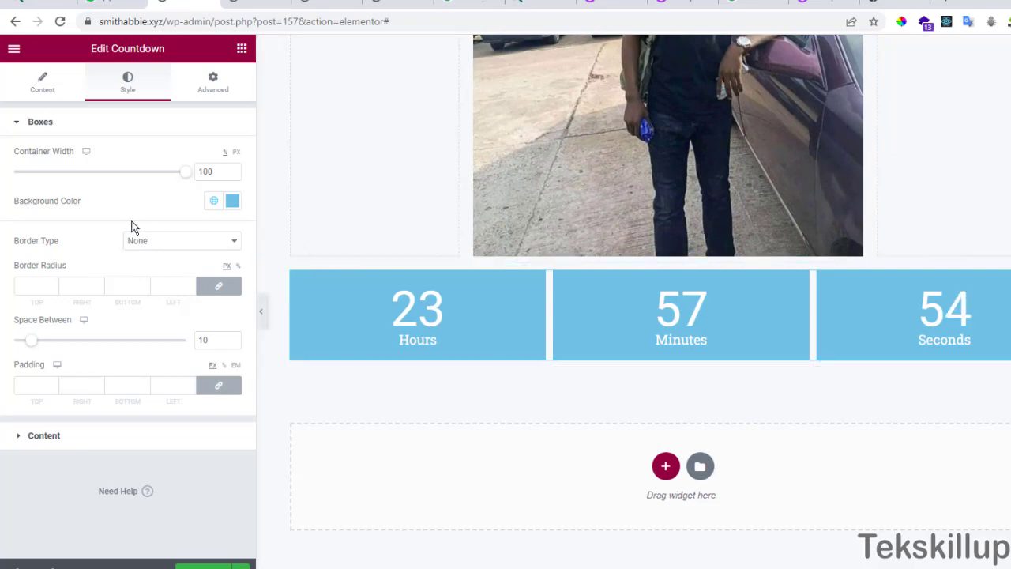
{"action": "left_click", "coordinate": [232, 201]}
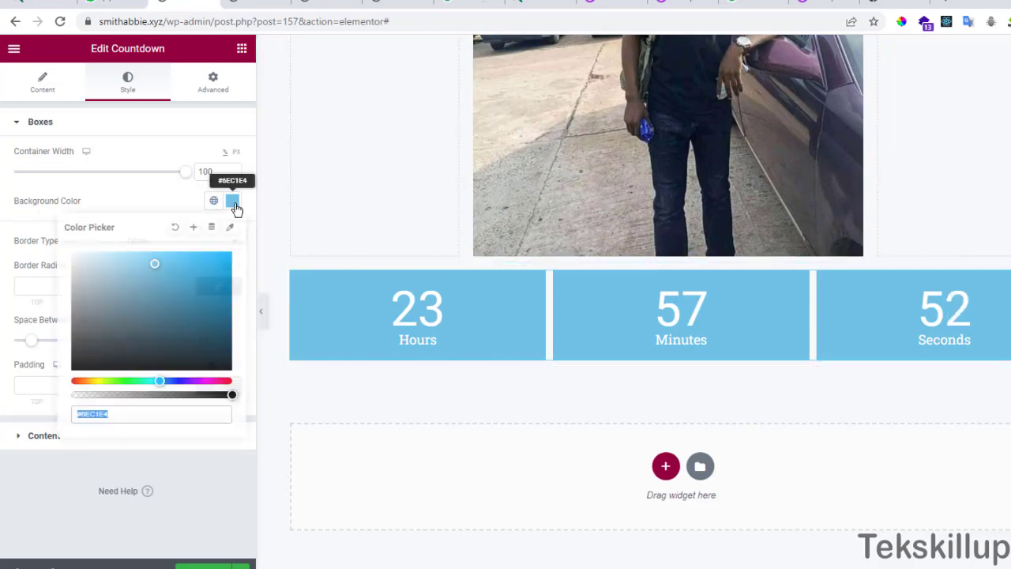
{"action": "double_click", "coordinate": [91, 413]}
{"action": "key", "text": "ctrl+Tab"}
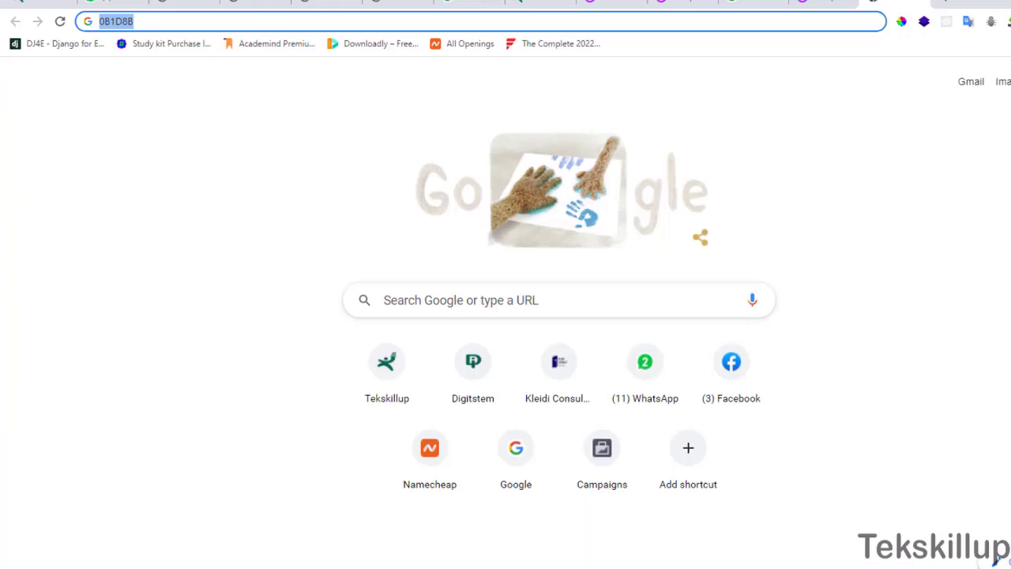
{"action": "left_click", "coordinate": [180, 8]}
{"action": "type", "text": "0B1D8B"}
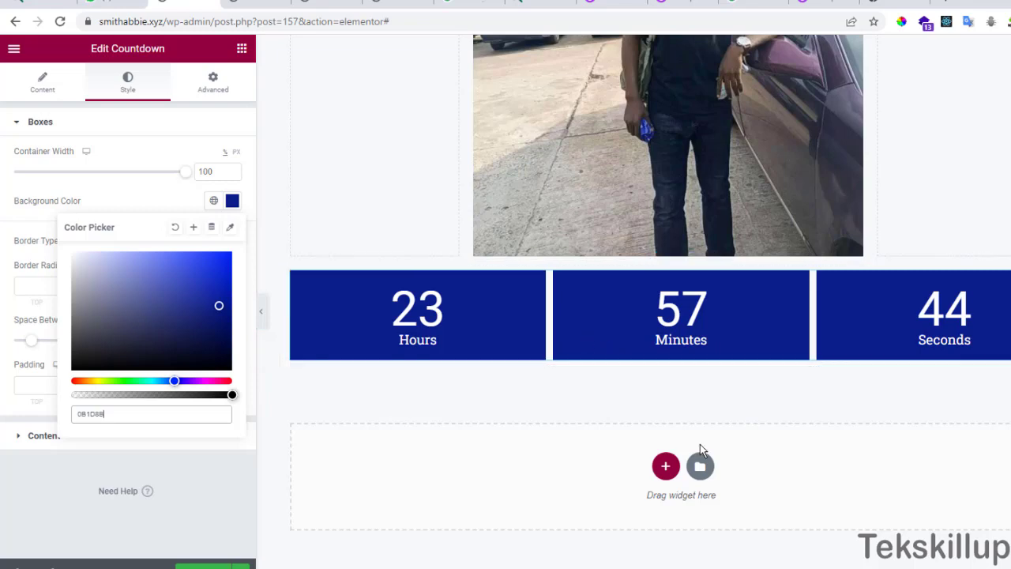
{"action": "scroll", "coordinate": [700, 448], "scroll_direction": "up", "scroll_amount": 4}
{"action": "scroll", "coordinate": [669, 418], "scroll_direction": "down", "scroll_amount": 4}
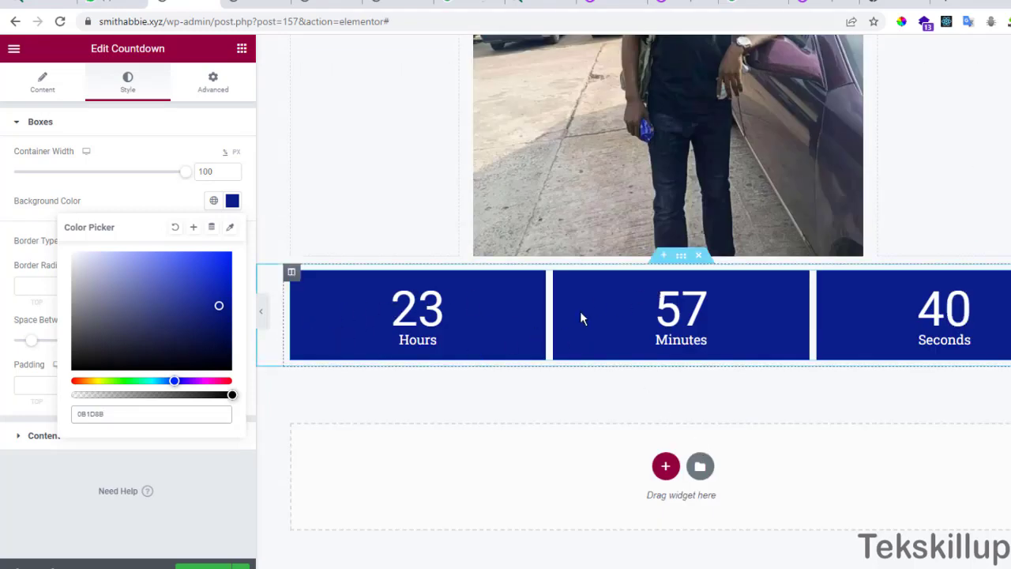
- Set the background type of the countdown's section to Classic
{"action": "left_click", "coordinate": [681, 257]}
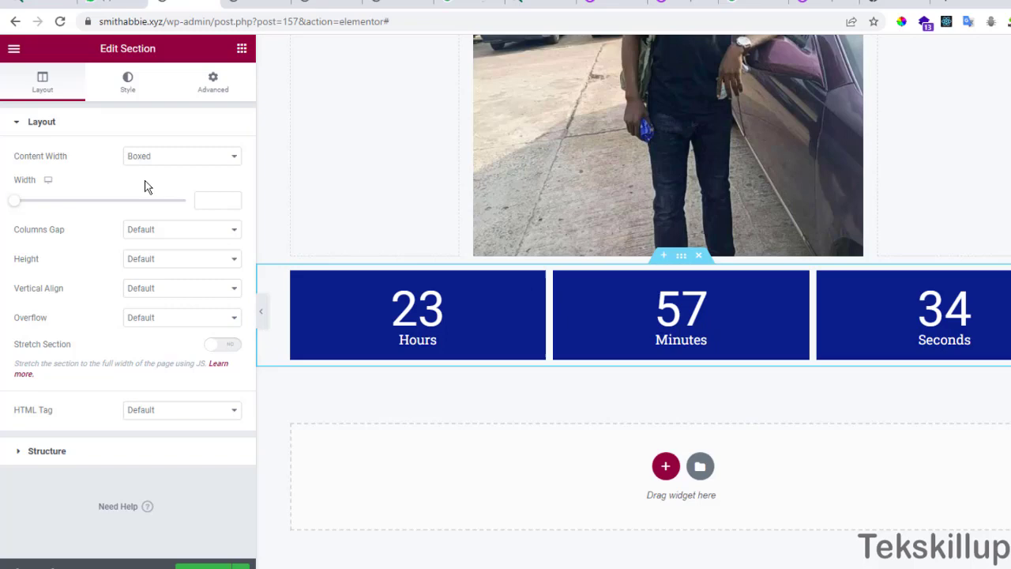
{"action": "left_click", "coordinate": [129, 88]}
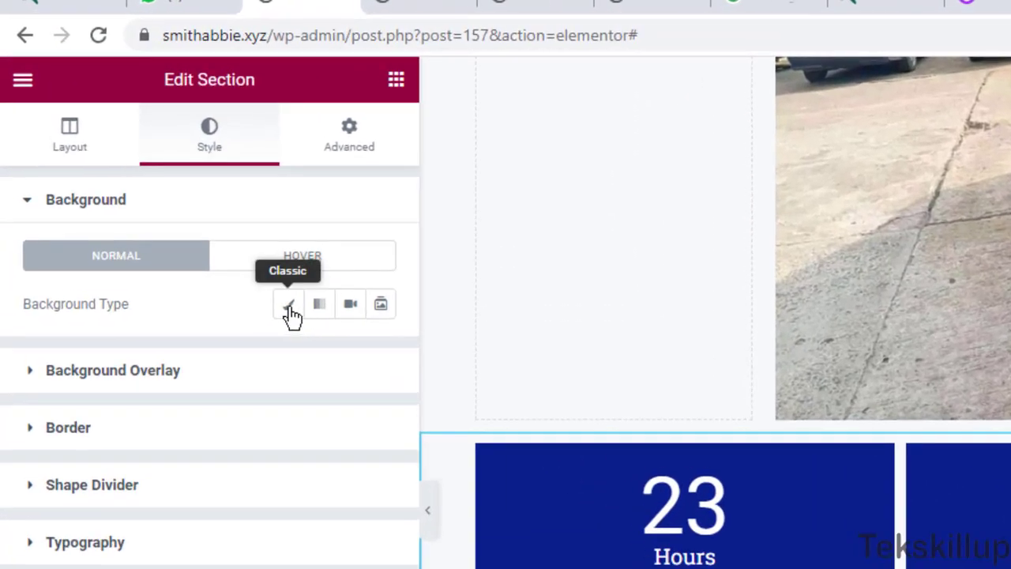
{"action": "left_click", "coordinate": [289, 313]}
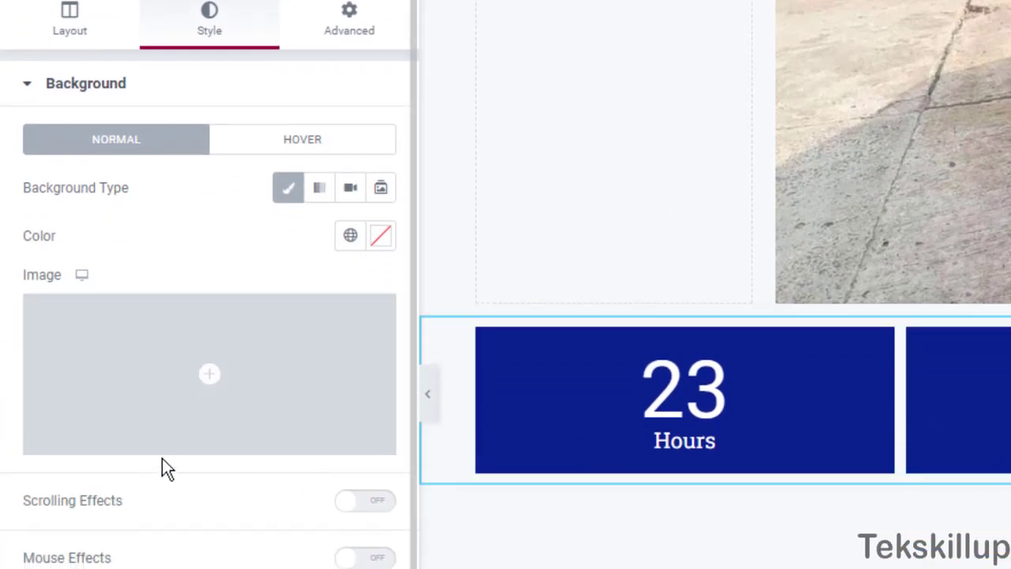
- Try the photo from the media library as the countdown section's background image, and remove it again
{"action": "left_click", "coordinate": [199, 454]}
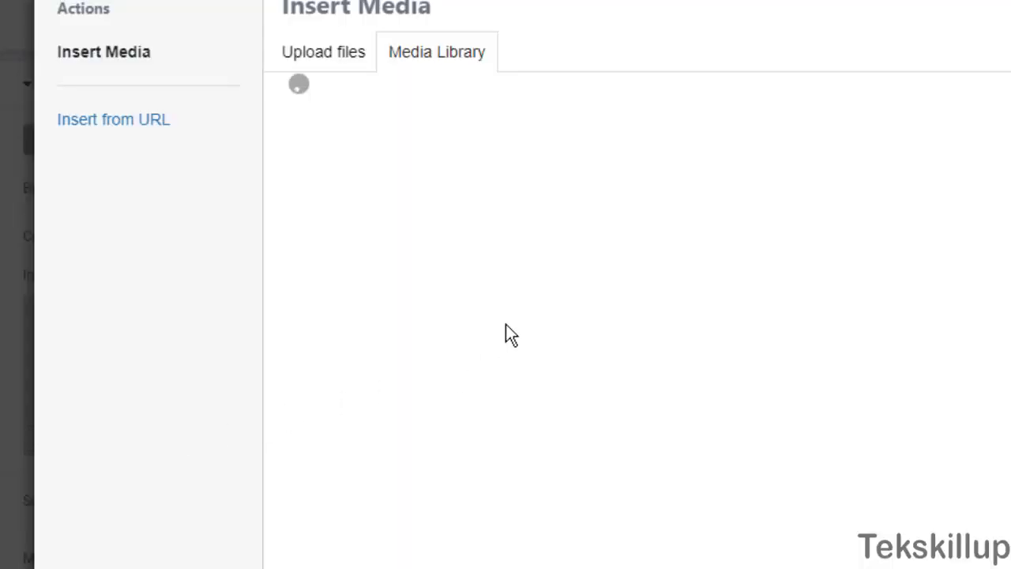
{"action": "scroll", "coordinate": [794, 509], "scroll_direction": "down", "scroll_amount": 2}
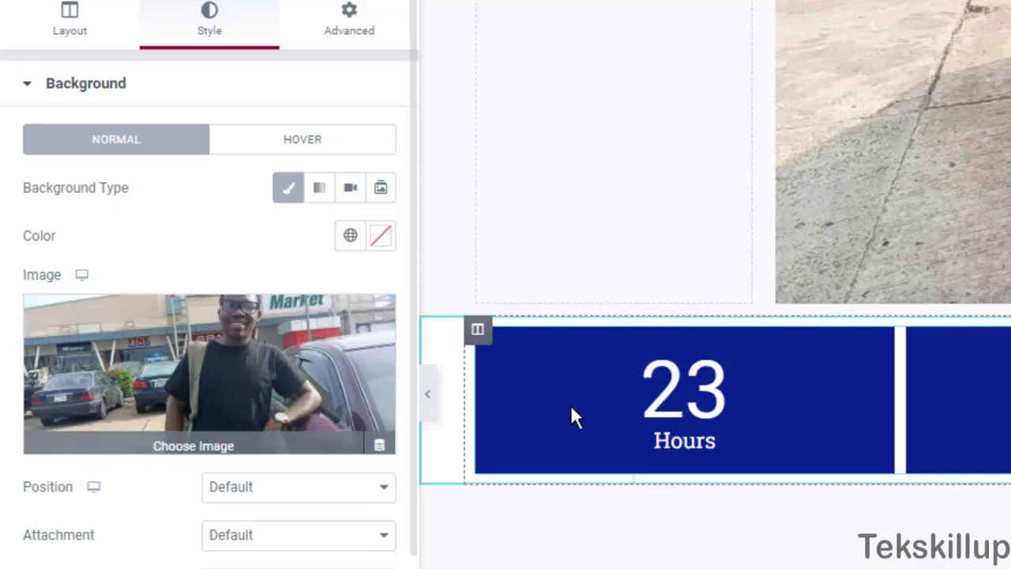
{"action": "scroll", "coordinate": [943, 406], "scroll_direction": "up", "scroll_amount": 5}
{"action": "scroll", "coordinate": [944, 406], "scroll_direction": "down", "scroll_amount": 5}
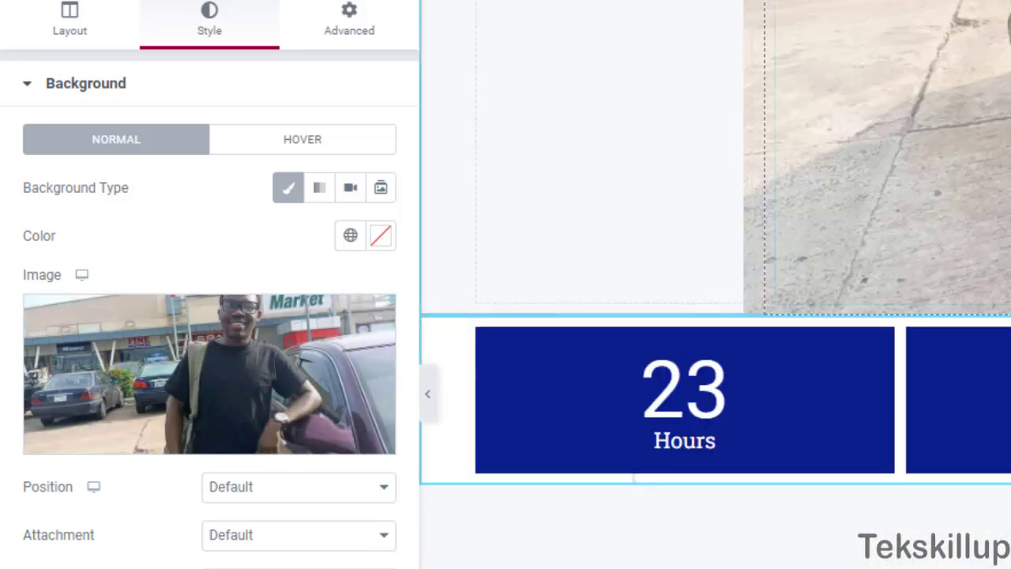
{"action": "left_click", "coordinate": [371, 323]}
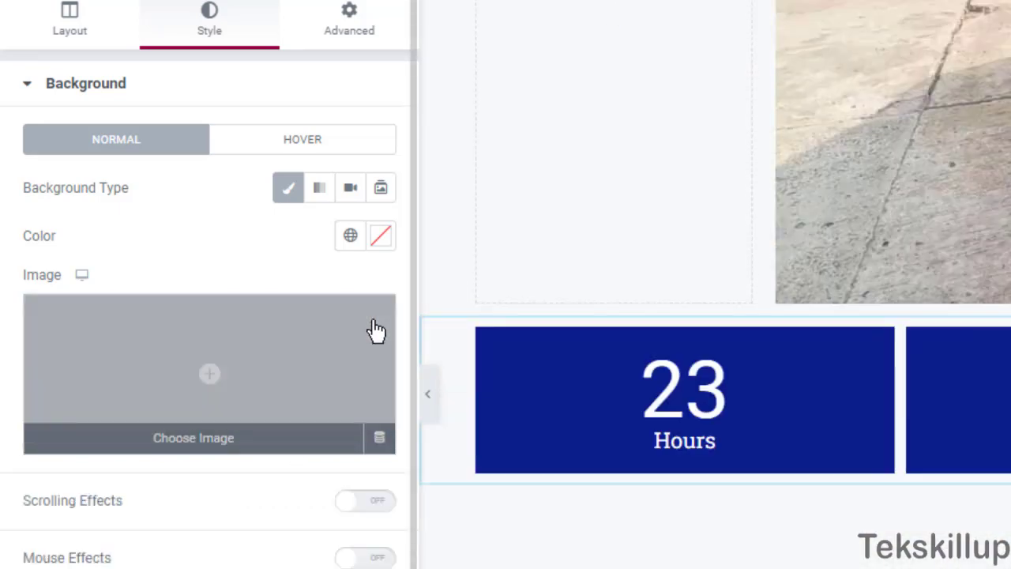
- Set the background color of the countdown's section to 0B1D8B
{"action": "left_click", "coordinate": [380, 236]}
{"action": "type", "text": "0B1D8B"}
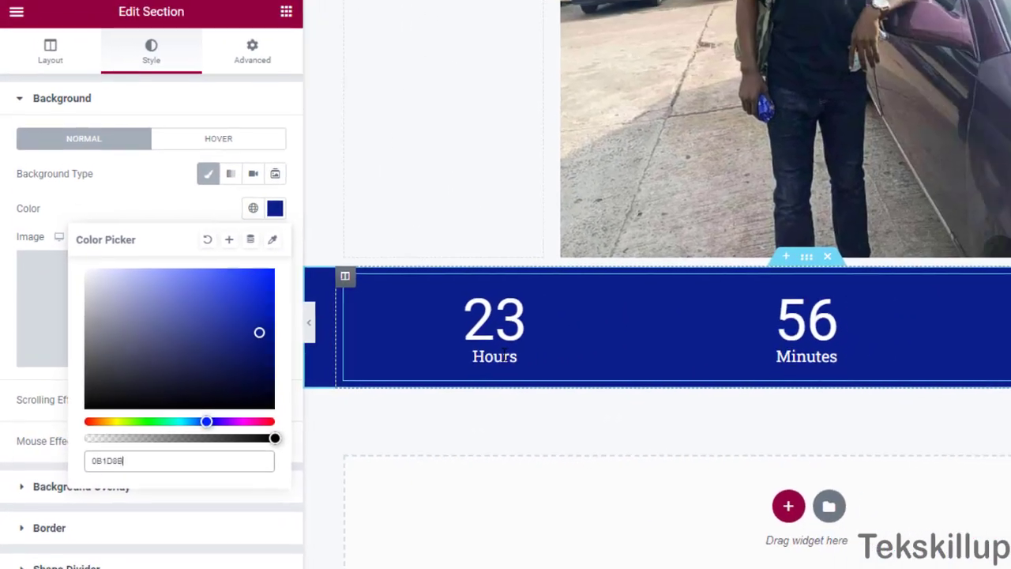
{"action": "left_click", "coordinate": [156, 205]}
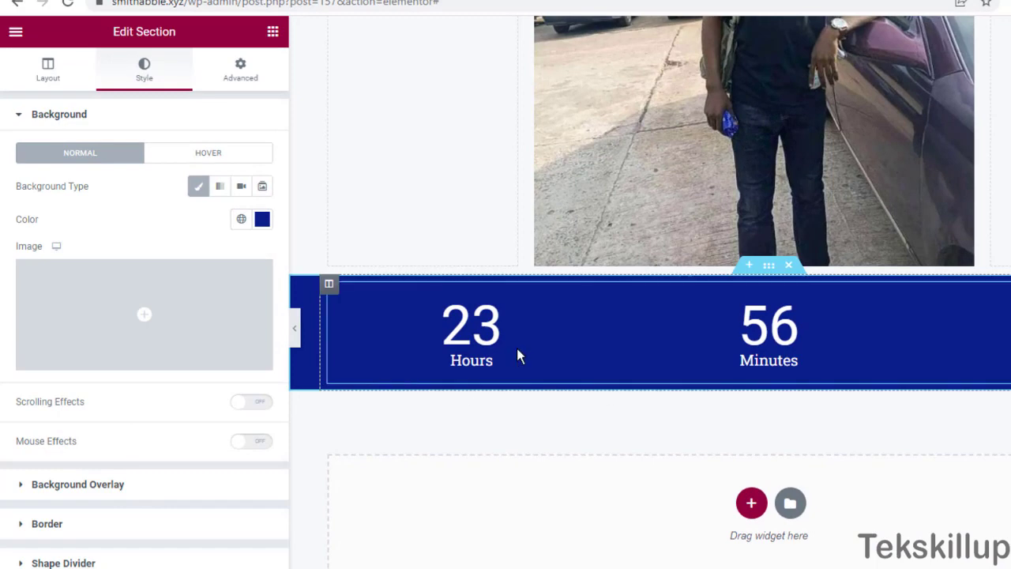
- Try a Solid border on the countdown's section and undo it
{"action": "left_click", "coordinate": [108, 529]}
{"action": "left_click", "coordinate": [185, 271]}
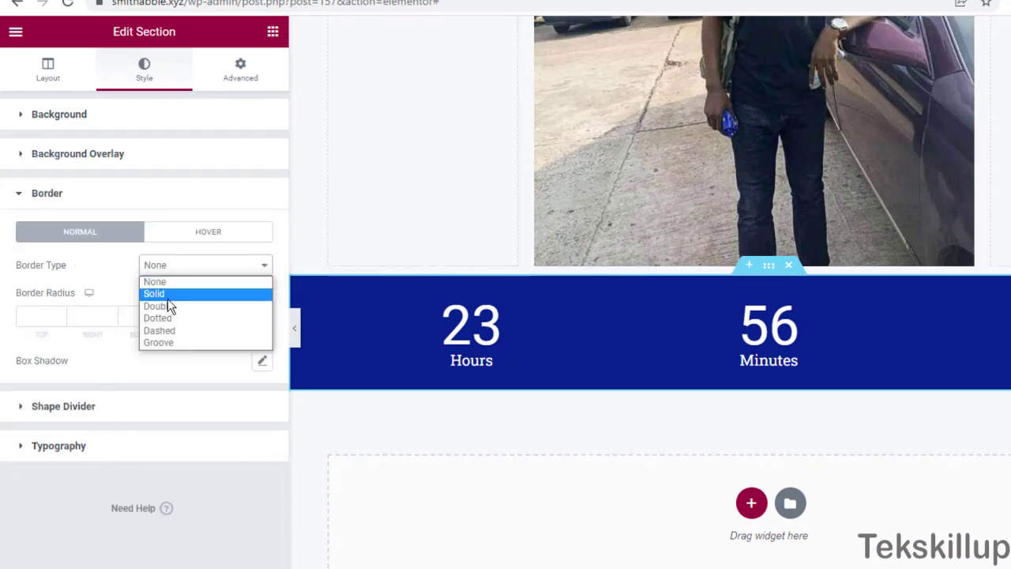
{"action": "left_click", "coordinate": [168, 294]}
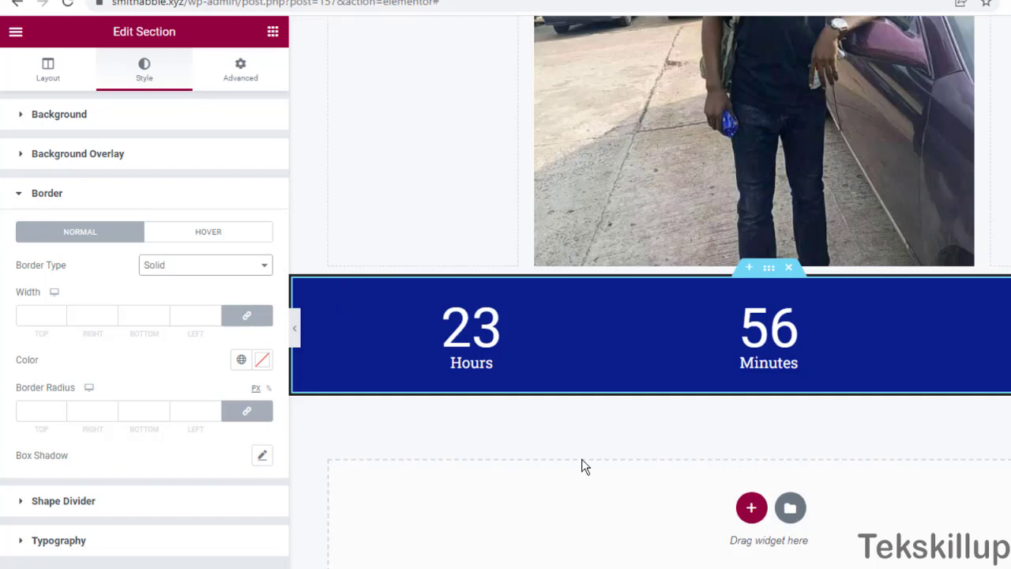
{"action": "key", "text": "ctrl+z"}
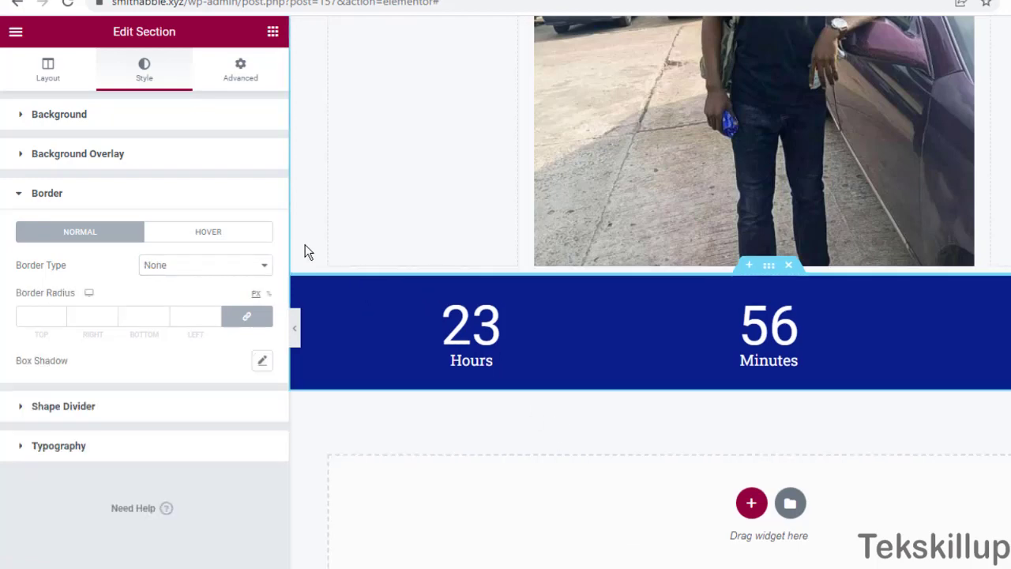
- Give the countdown boxes a Solid border with a width of 1 on all sides
{"action": "left_click", "coordinate": [470, 336]}
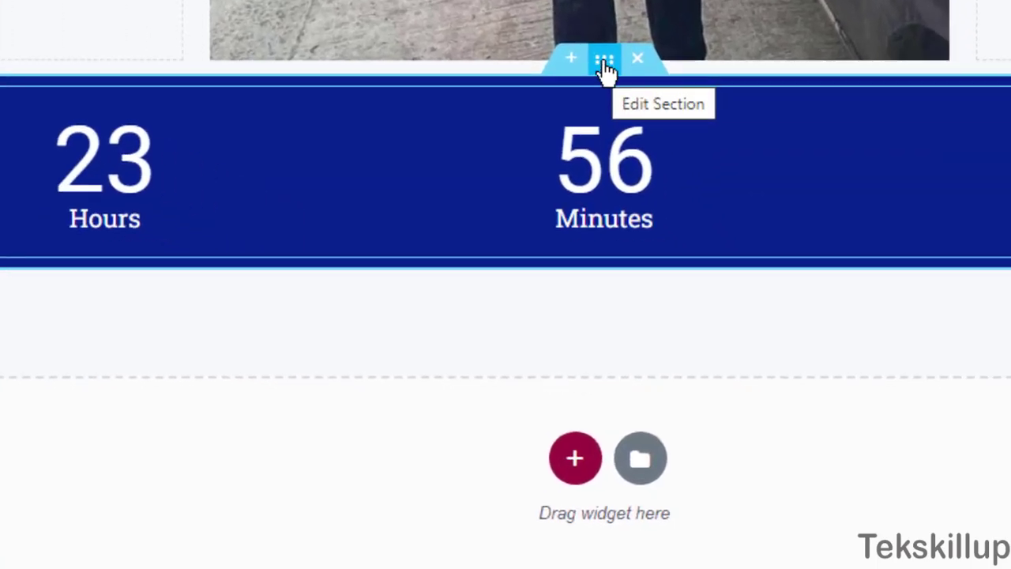
{"action": "left_click", "coordinate": [605, 68]}
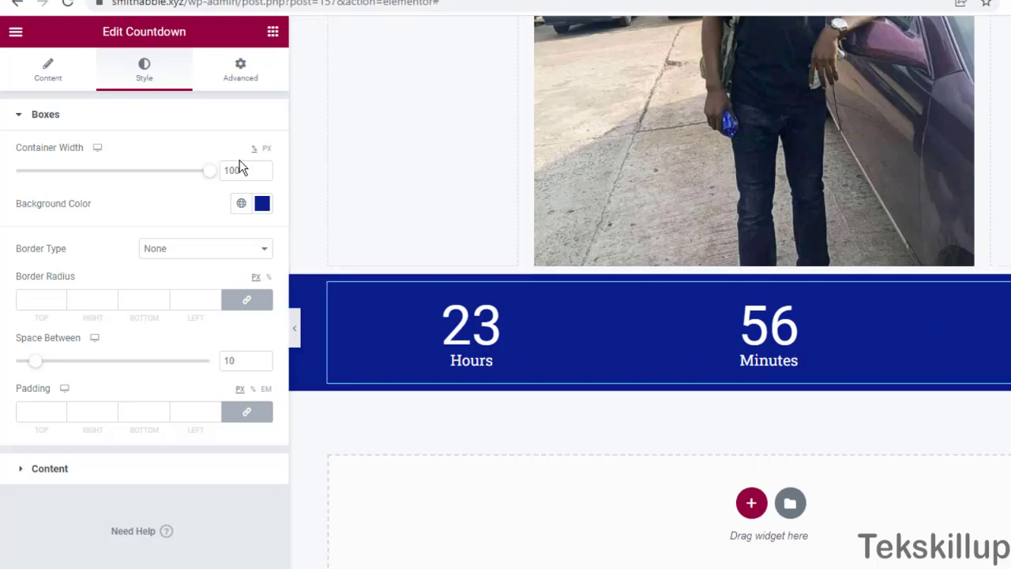
{"action": "left_click", "coordinate": [186, 251]}
{"action": "left_click", "coordinate": [175, 275]}
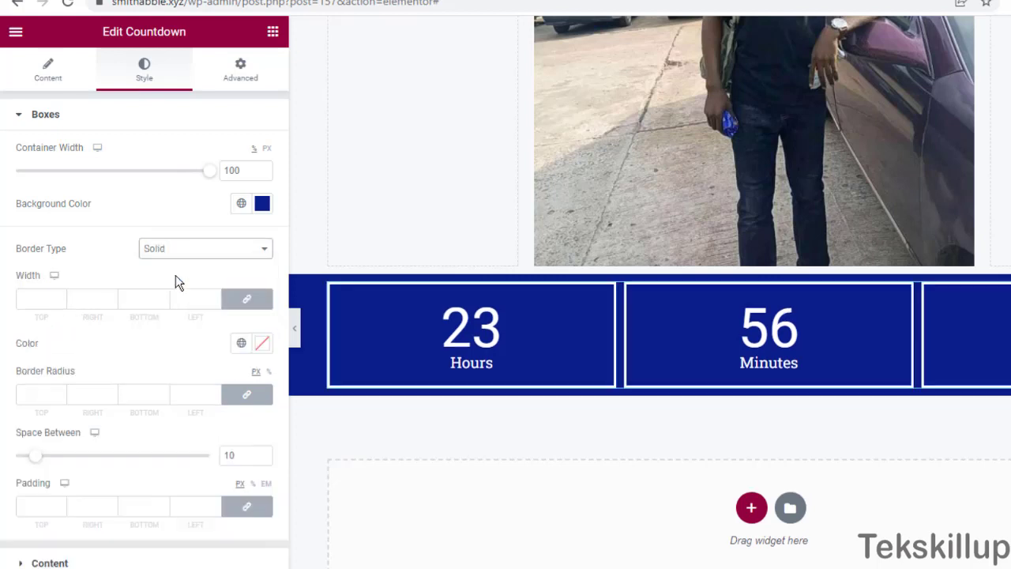
{"action": "left_click", "coordinate": [216, 297]}
{"action": "left_click", "coordinate": [216, 298]}
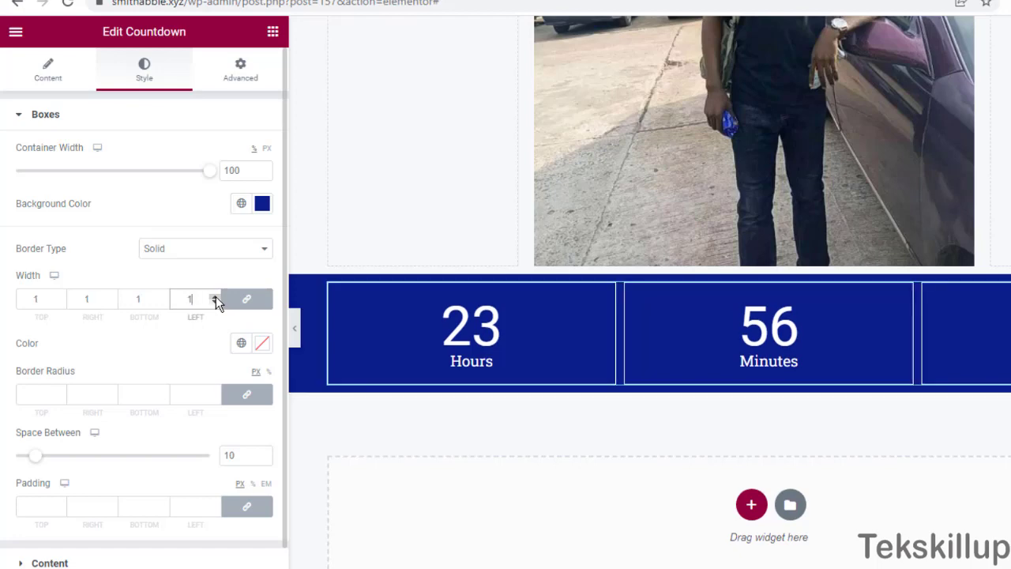
- Set the countdown boxes' border width to 2 and their border radius to 10 on all sides
{"action": "left_click", "coordinate": [215, 296]}
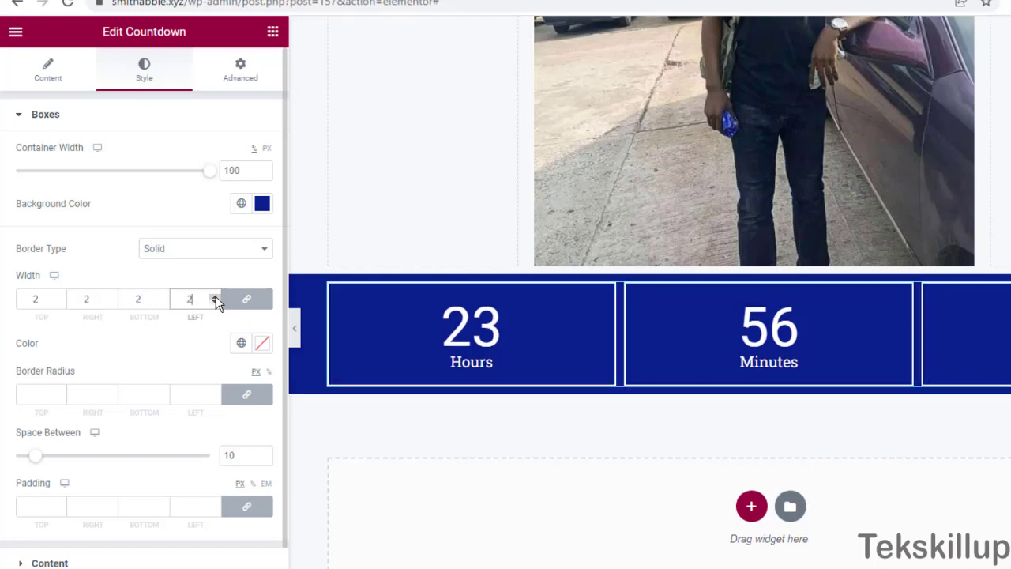
{"action": "left_click", "coordinate": [38, 395]}
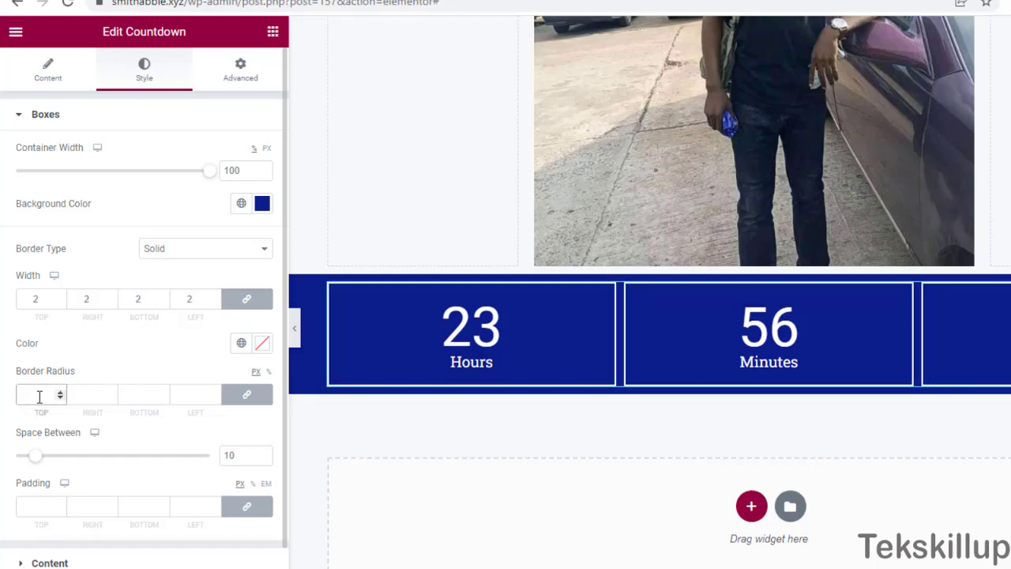
{"action": "type", "text": "10"}
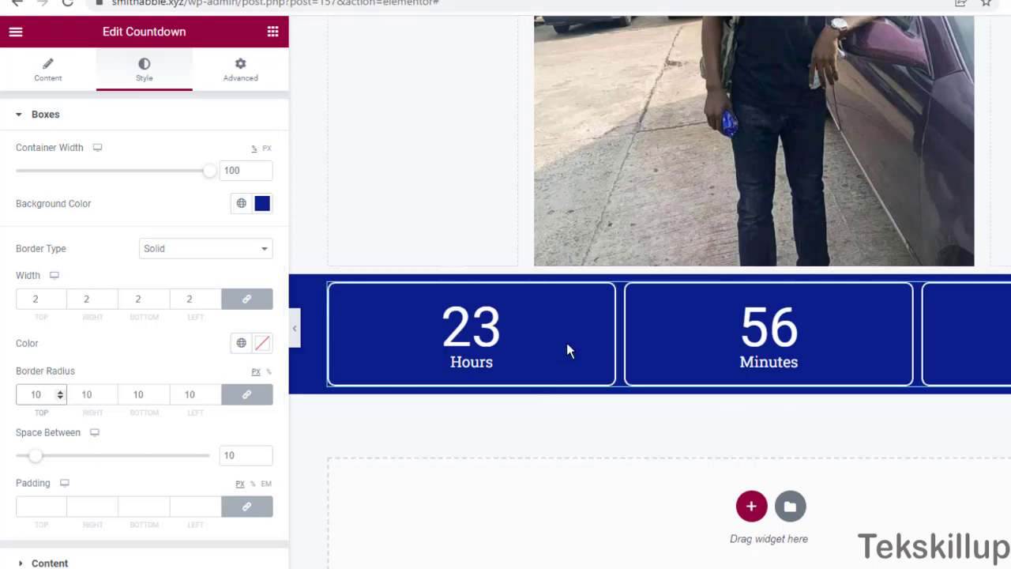
- Review the countdown's timer and box style settings and compare the timer's look with the rest of the page
{"action": "left_click", "coordinate": [395, 228]}
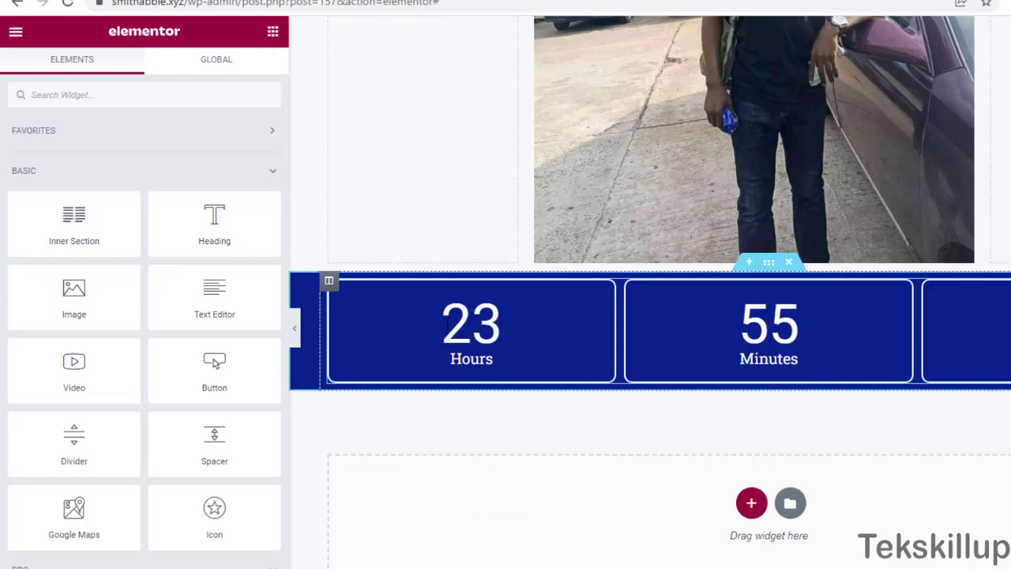
{"action": "left_click", "coordinate": [447, 324]}
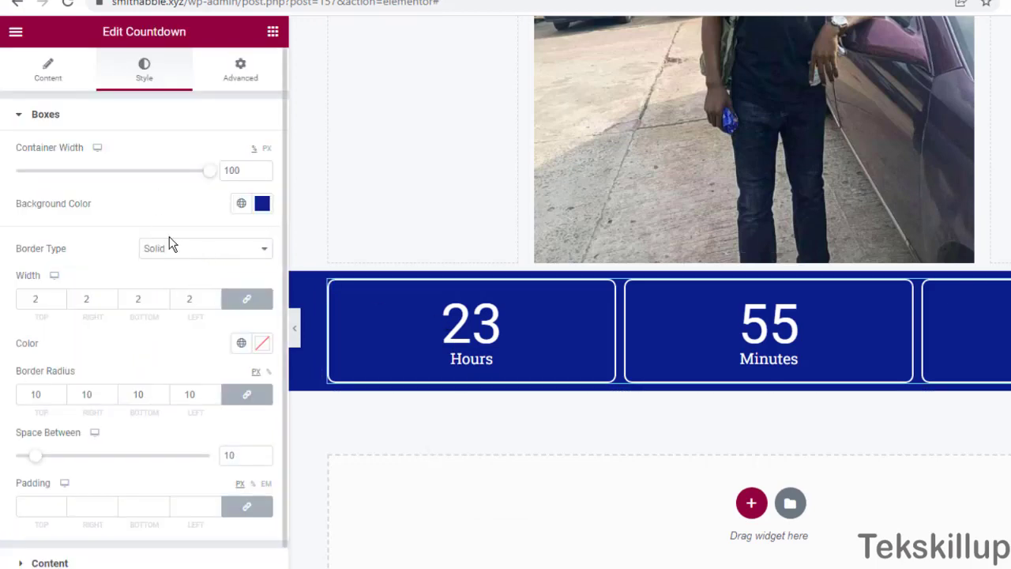
{"action": "scroll", "coordinate": [142, 397], "scroll_direction": "down", "scroll_amount": 1}
{"action": "scroll", "coordinate": [83, 117], "scroll_direction": "up", "scroll_amount": 1}
{"action": "left_click", "coordinate": [63, 72]}
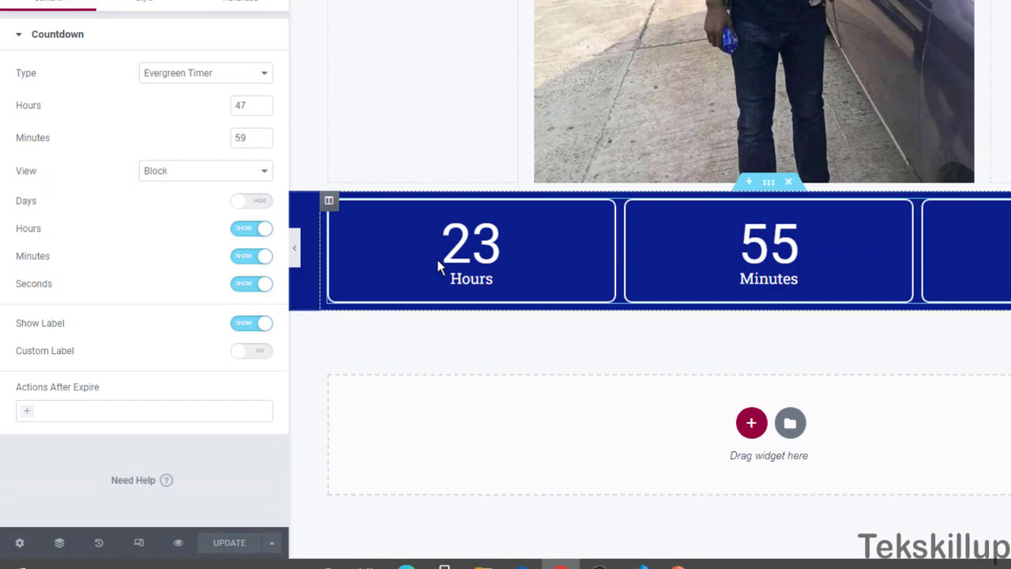
{"action": "scroll", "coordinate": [806, 315], "scroll_direction": "up", "scroll_amount": 12}
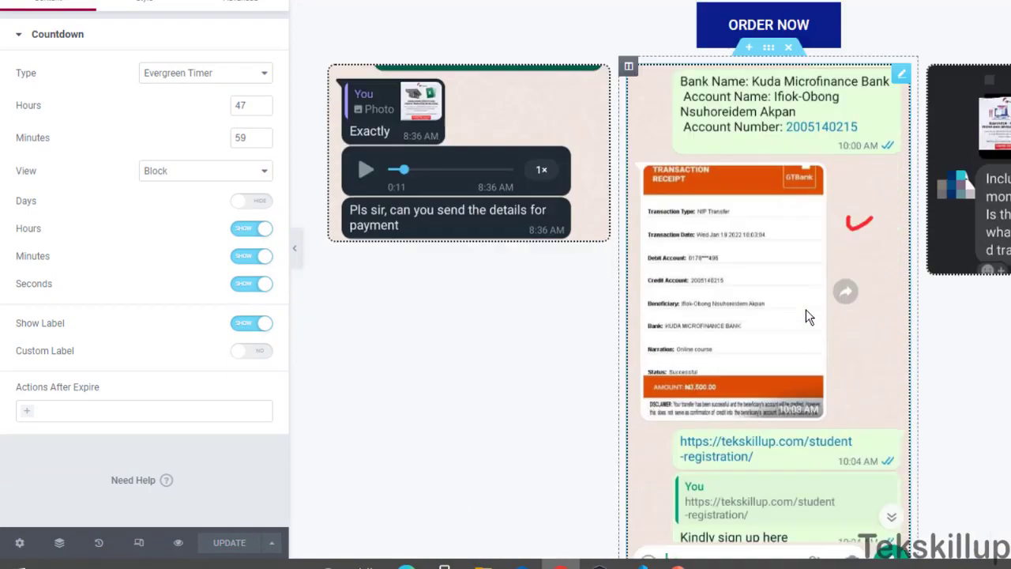
{"action": "scroll", "coordinate": [806, 314], "scroll_direction": "down", "scroll_amount": 12}
{"action": "scroll", "coordinate": [806, 315], "scroll_direction": "up", "scroll_amount": 5}
{"action": "scroll", "coordinate": [807, 309], "scroll_direction": "down", "scroll_amount": 5}
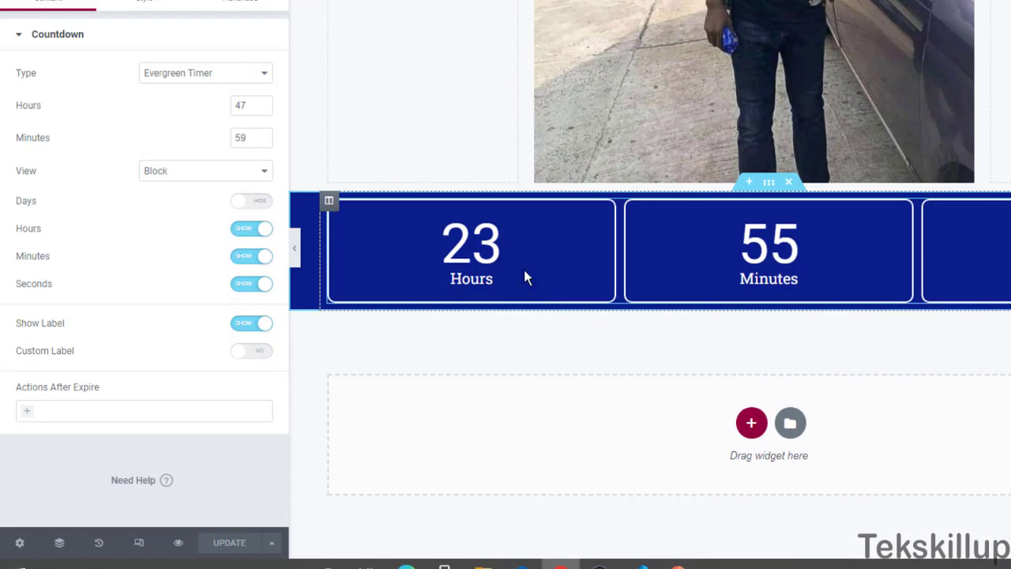
{"action": "left_click", "coordinate": [146, 5]}
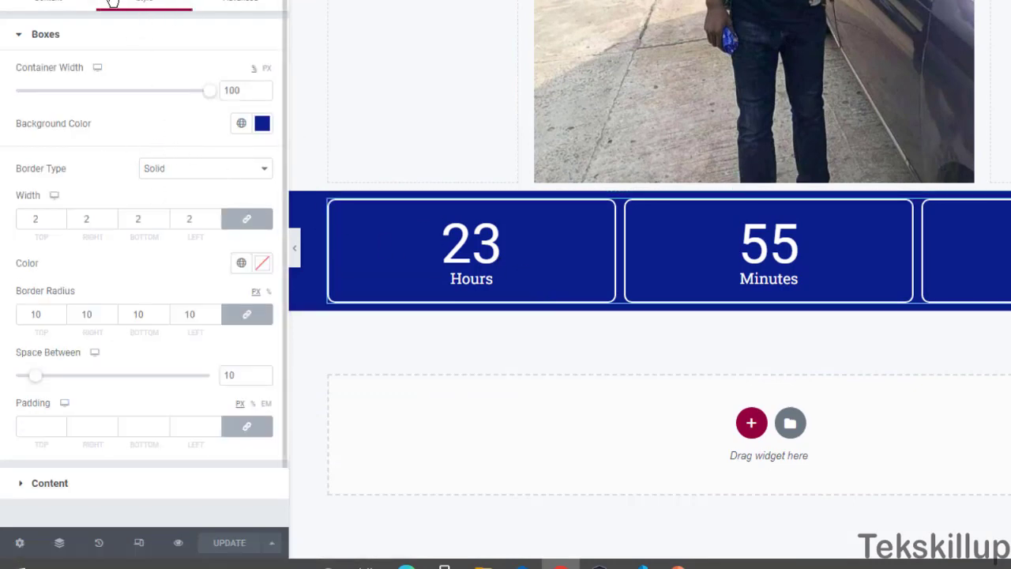
{"action": "left_click", "coordinate": [56, 2]}
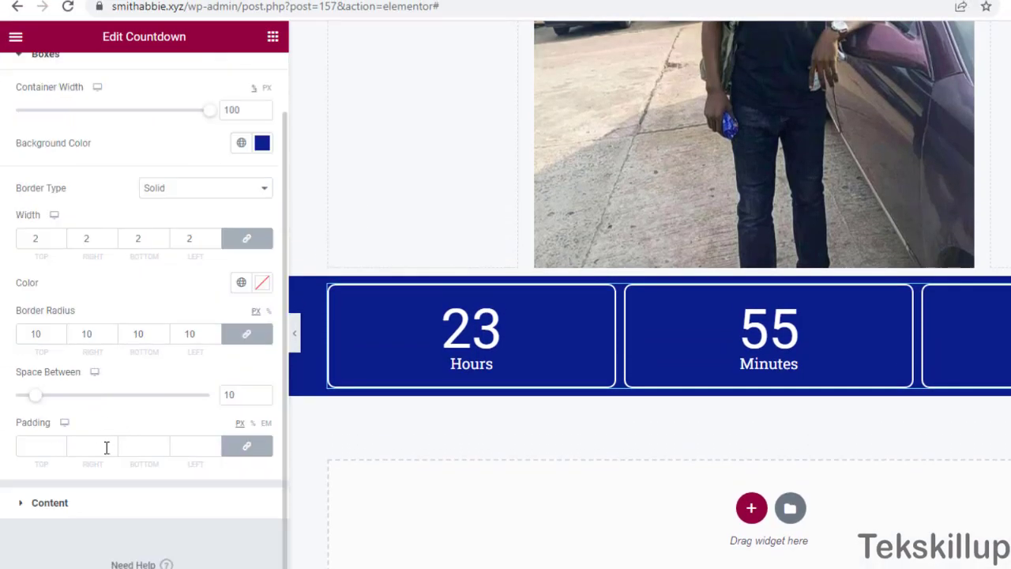
- Set the countdown digits' typography to the Poppins family with a size of 63 px
{"action": "left_click", "coordinate": [84, 503]}
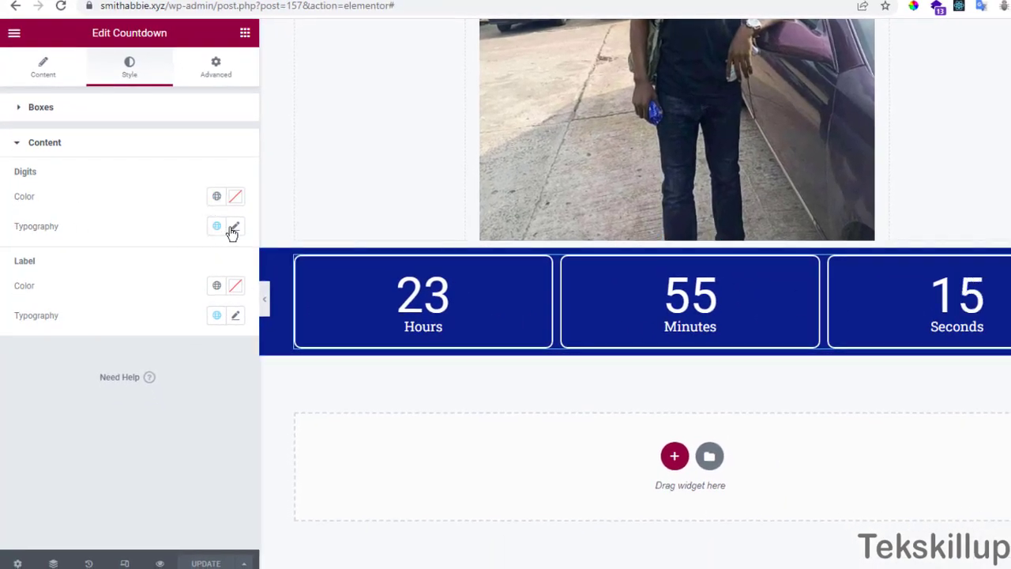
{"action": "left_click", "coordinate": [235, 229]}
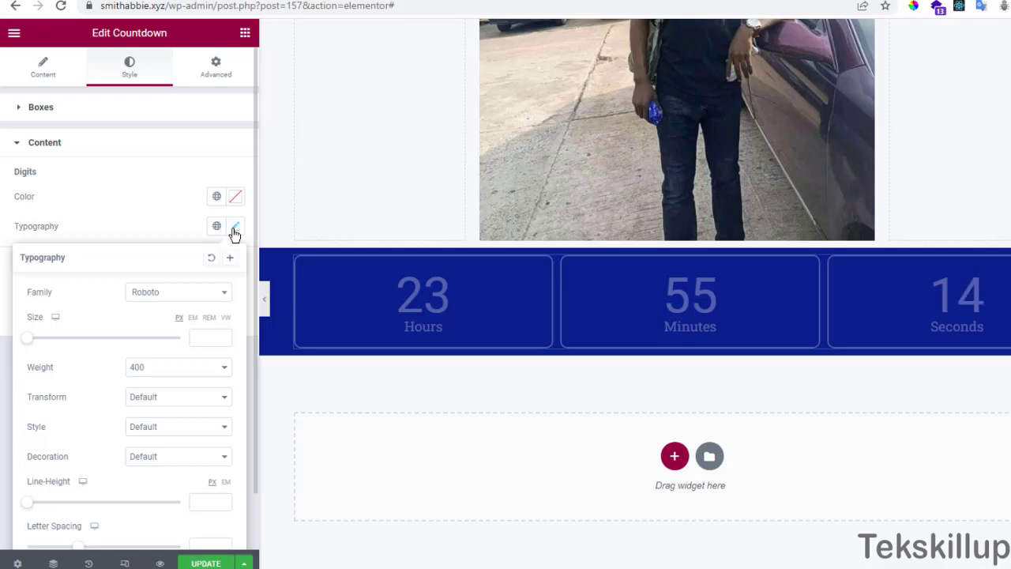
{"action": "left_click", "coordinate": [154, 298]}
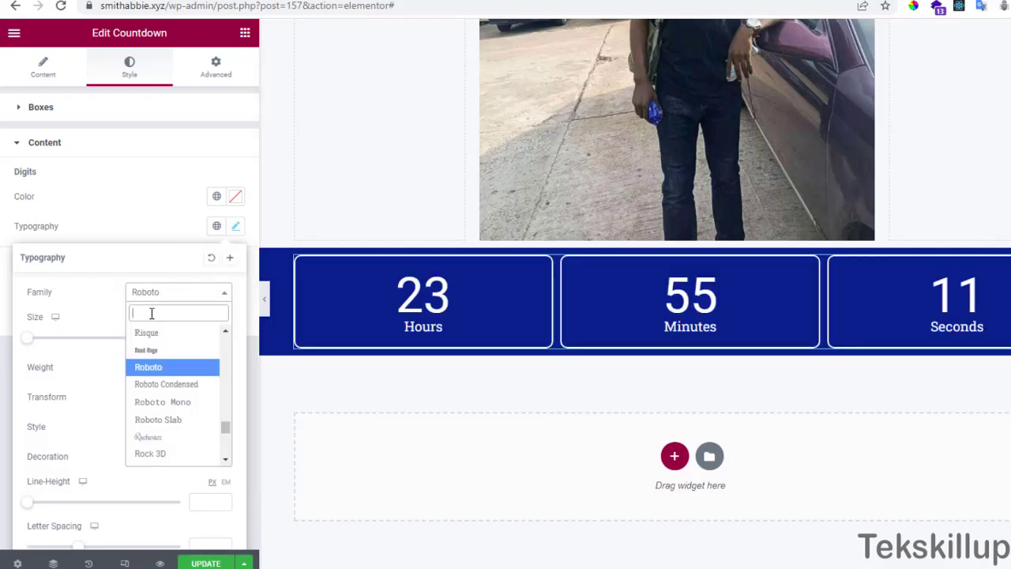
{"action": "type", "text": "popp"}
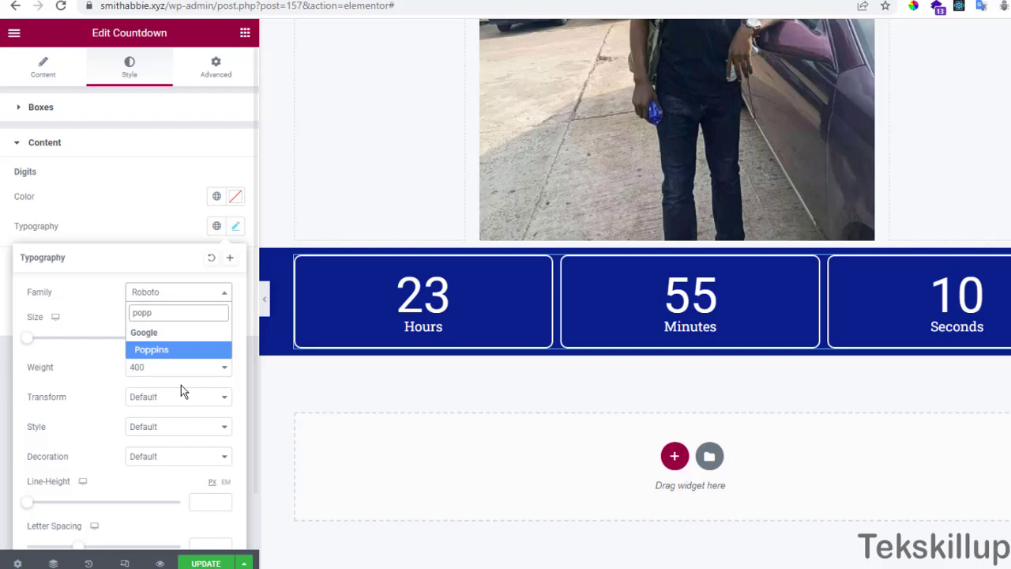
{"action": "left_click", "coordinate": [177, 353]}
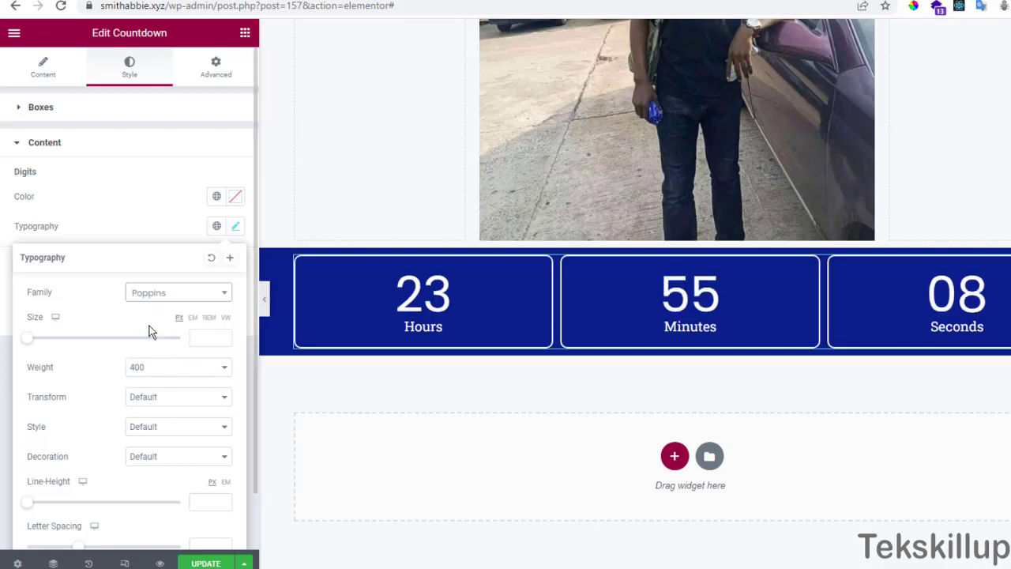
{"action": "left_click_drag", "start_coordinate": [29, 341], "coordinate": [78, 353]}
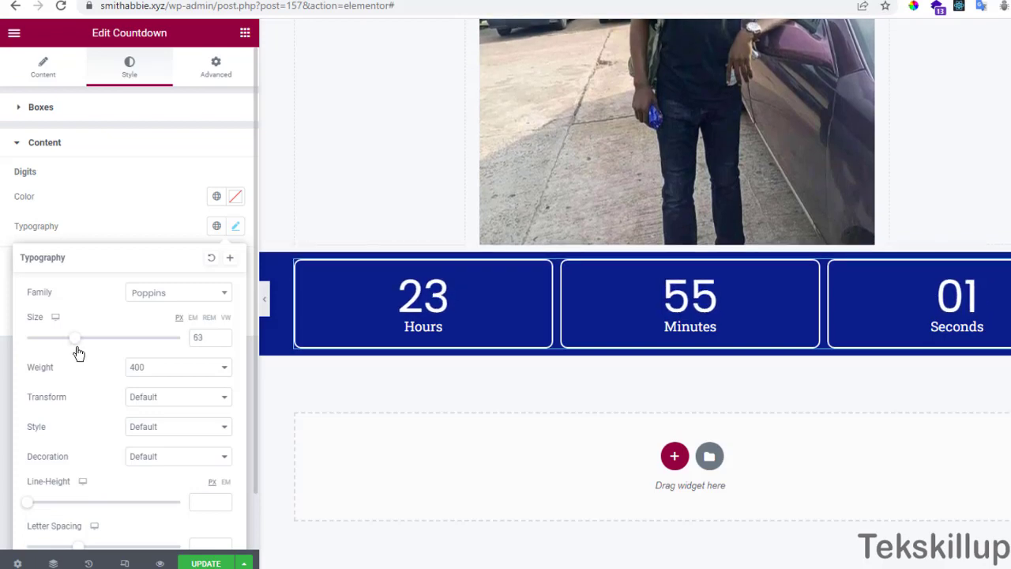
{"action": "scroll", "coordinate": [119, 428], "scroll_direction": "down", "scroll_amount": 1}
{"action": "scroll", "coordinate": [120, 421], "scroll_direction": "up", "scroll_amount": 1}
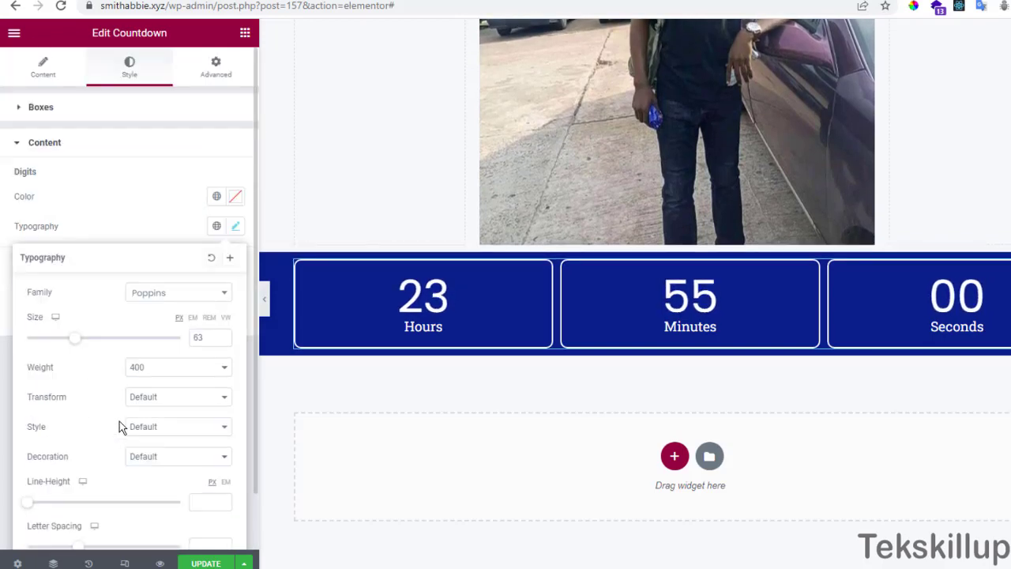
{"action": "left_click", "coordinate": [145, 230]}
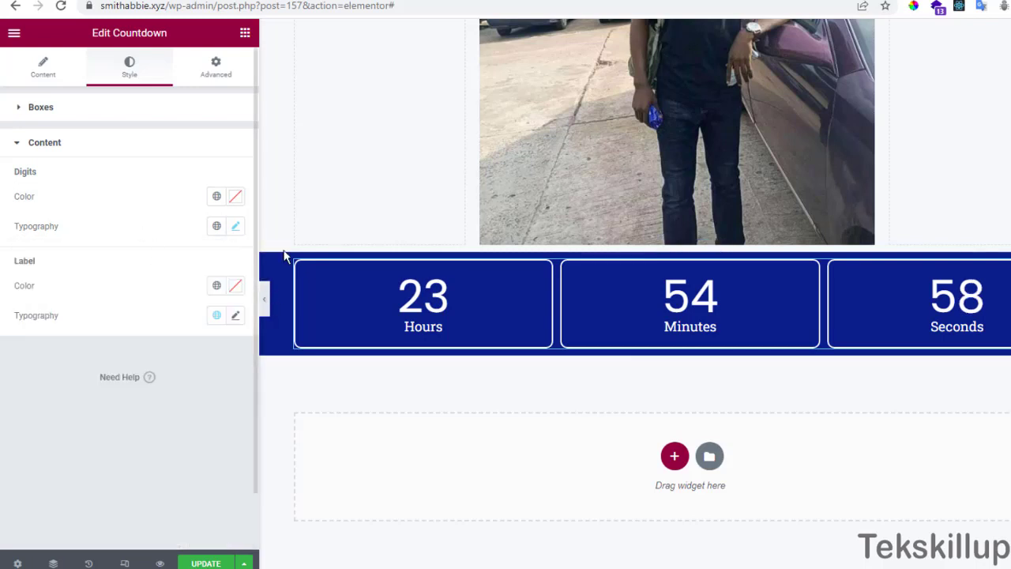
- Set the color of the countdown digits to white
{"action": "left_click", "coordinate": [235, 196]}
{"action": "left_click_drag", "start_coordinate": [137, 280], "coordinate": [47, 241]}
{"action": "left_click", "coordinate": [118, 173]}
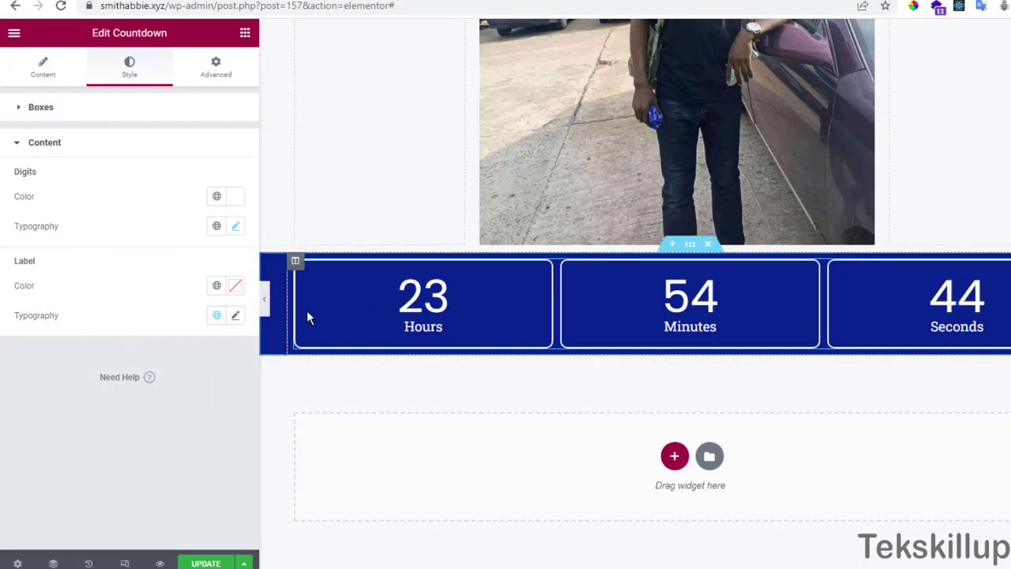
- Set the color of the countdown labels to #FFFFFF
{"action": "left_click_drag", "start_coordinate": [414, 332], "coordinate": [439, 329]}
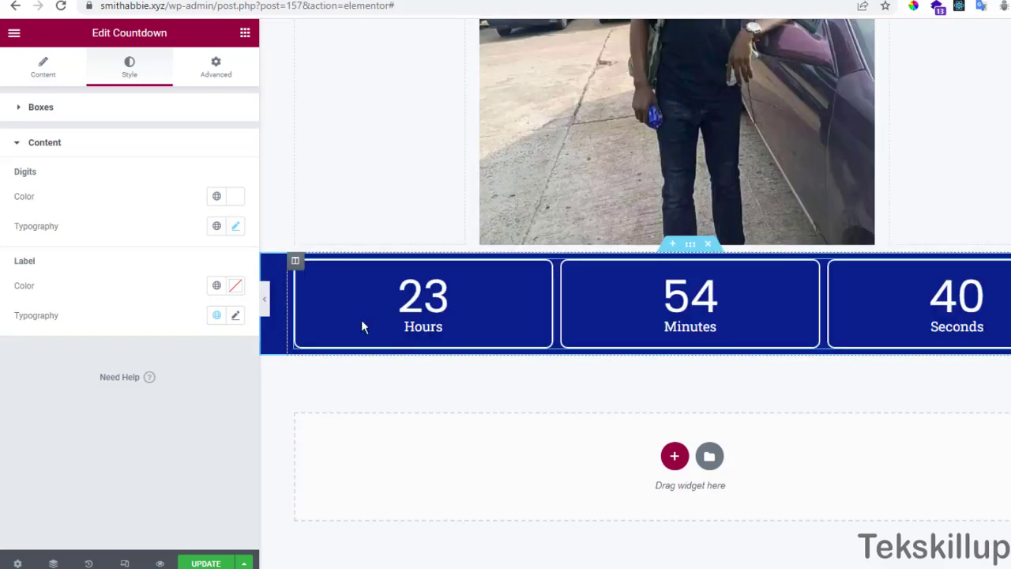
{"action": "left_click", "coordinate": [235, 285]}
{"action": "left_click_drag", "start_coordinate": [186, 378], "coordinate": [54, 314]}
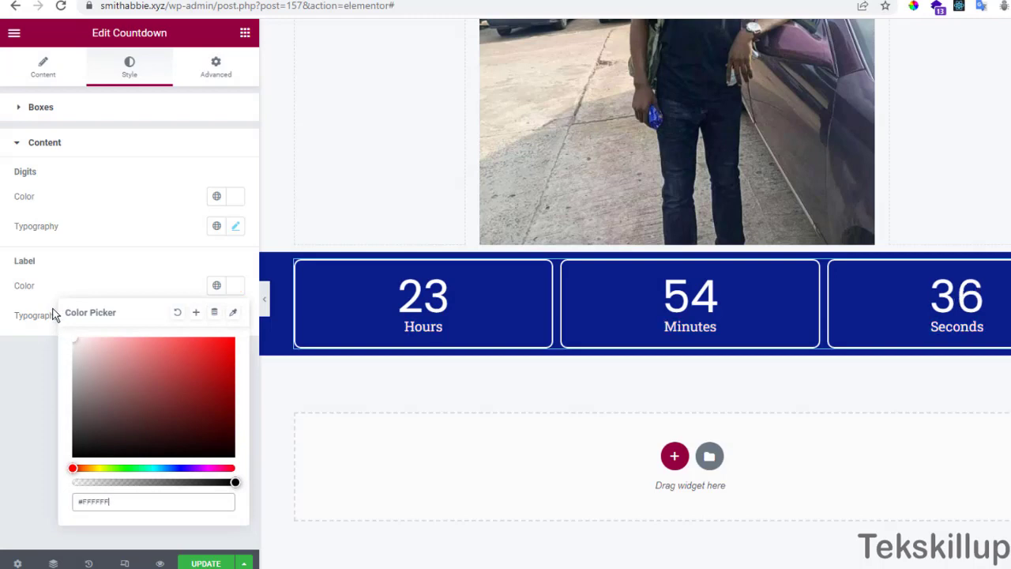
{"action": "left_click", "coordinate": [36, 376]}
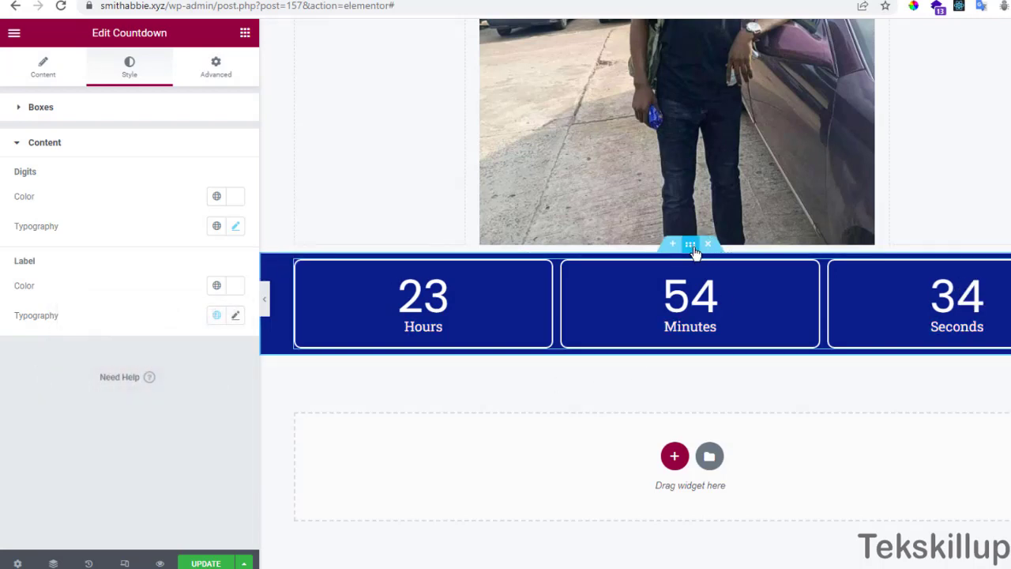
- Try the countdown section below the page headline and above the ORDER NOW button, and move it back to the end of the page
{"action": "left_click_drag", "start_coordinate": [692, 245], "coordinate": [634, 75]}
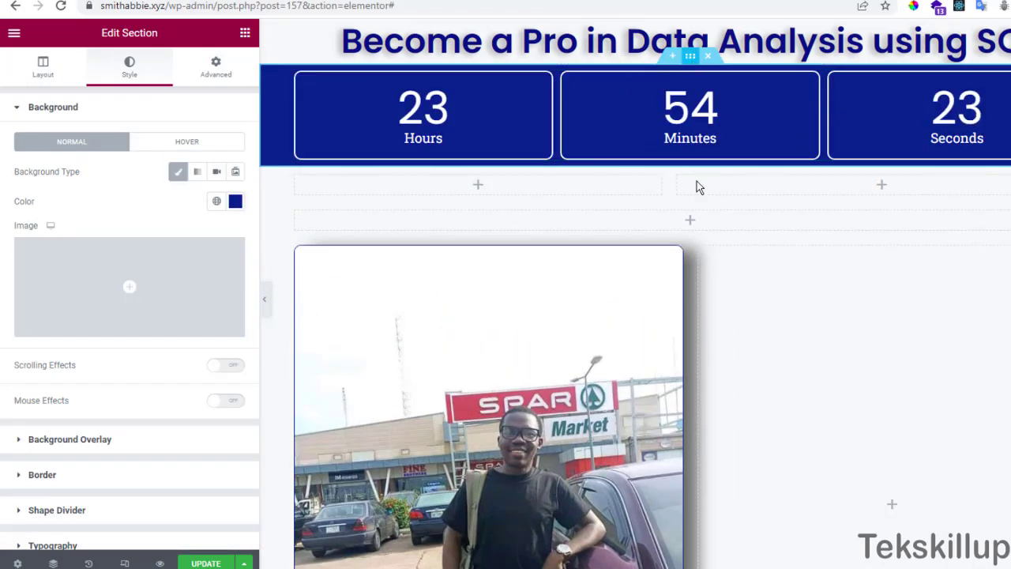
{"action": "scroll", "coordinate": [637, 386], "scroll_direction": "down", "scroll_amount": 5}
{"action": "left_click_drag", "start_coordinate": [697, 187], "coordinate": [655, 356]}
{"action": "scroll", "coordinate": [690, 170], "scroll_direction": "down", "scroll_amount": 4}
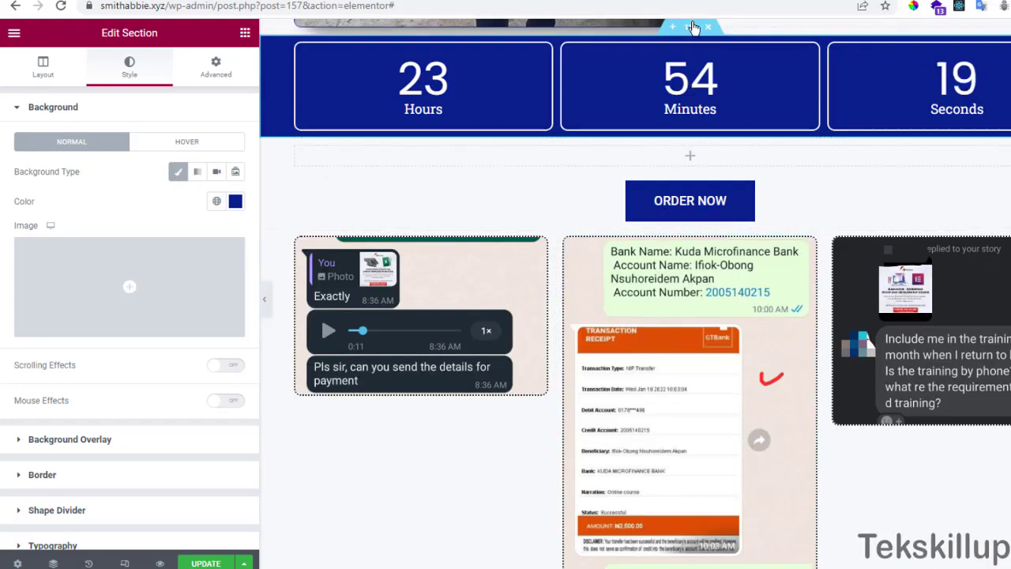
{"action": "scroll", "coordinate": [688, 451], "scroll_direction": "up", "scroll_amount": 4}
{"action": "left_click_drag", "start_coordinate": [690, 171], "coordinate": [636, 357]}
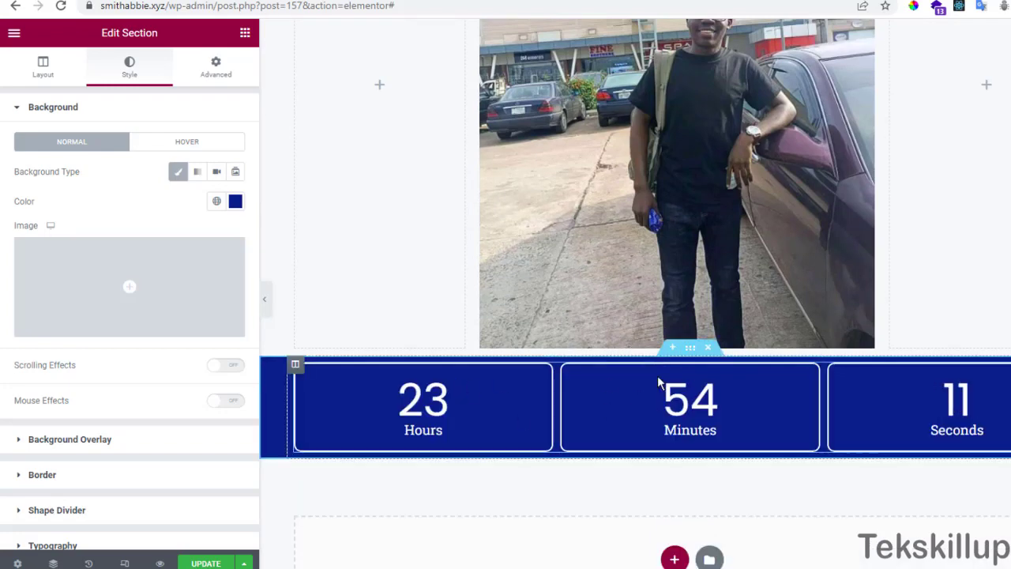
{"action": "scroll", "coordinate": [668, 486], "scroll_direction": "up", "scroll_amount": 4}
{"action": "scroll", "coordinate": [667, 489], "scroll_direction": "down", "scroll_amount": 4}
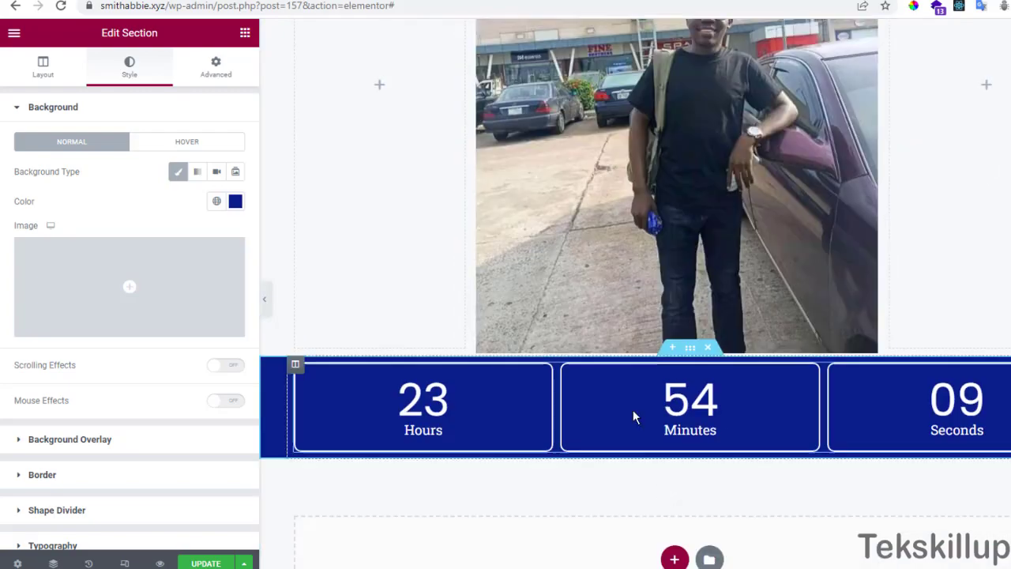
{"action": "scroll", "coordinate": [728, 417], "scroll_direction": "down", "scroll_amount": 5}
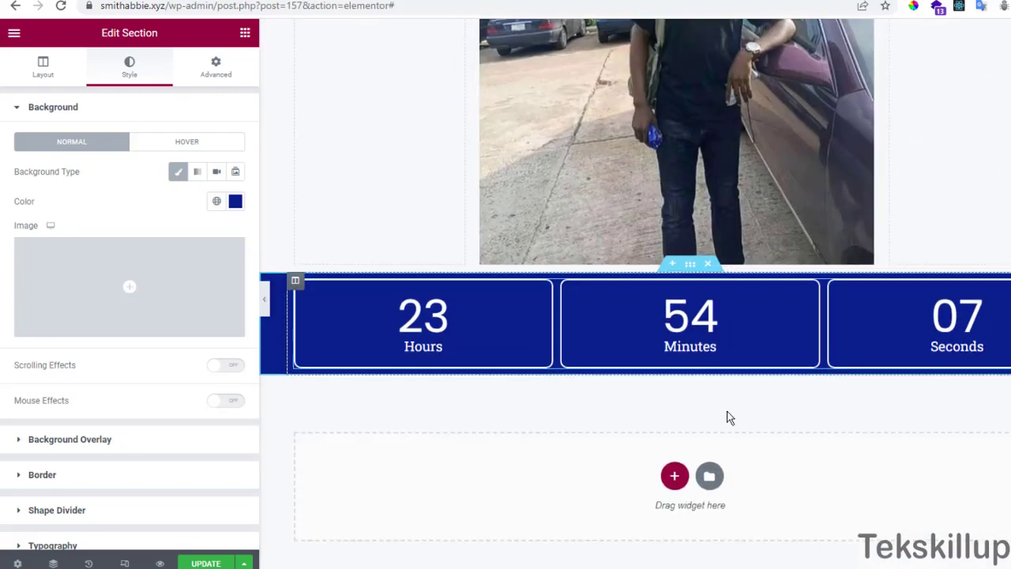
{"action": "scroll", "coordinate": [727, 414], "scroll_direction": "up", "scroll_amount": 8}
{"action": "scroll", "coordinate": [727, 416], "scroll_direction": "down", "scroll_amount": 4}
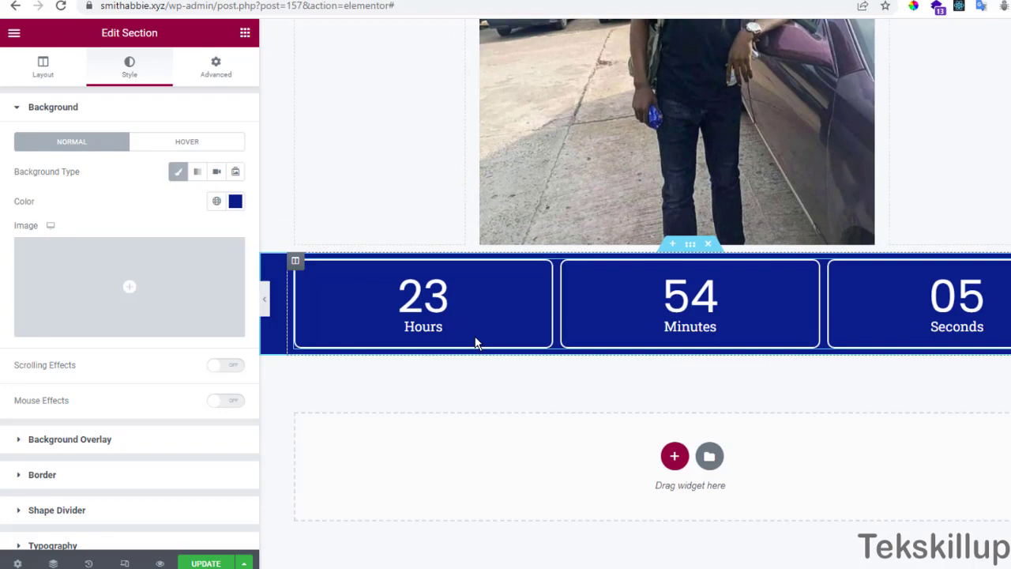